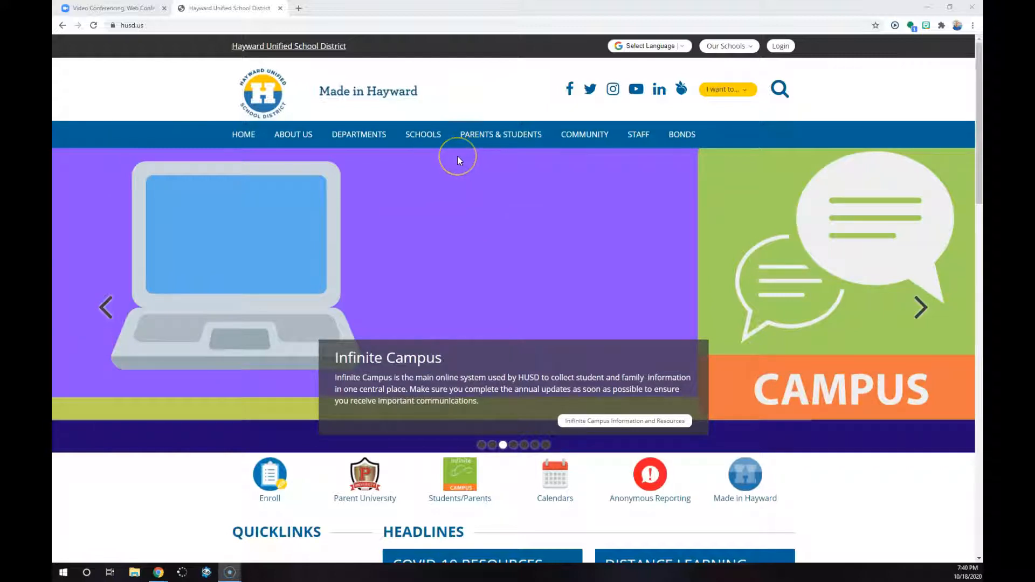
Switch to the Zoom site, open the form for scheduling a meeting and enter the topic 2nd Period Engineering 2
click(437, 137)
click(114, 8)
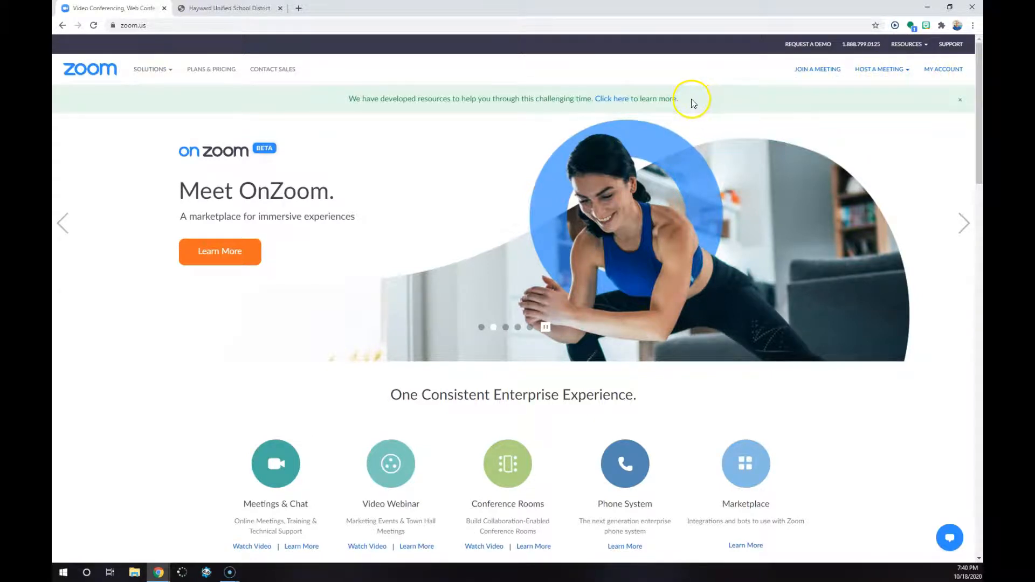
click(824, 72)
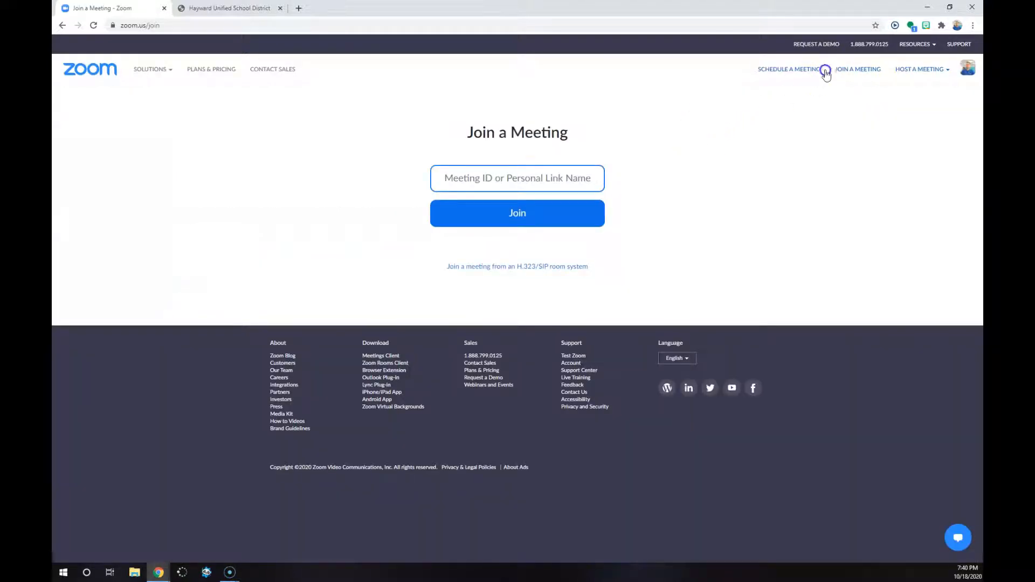
click(809, 71)
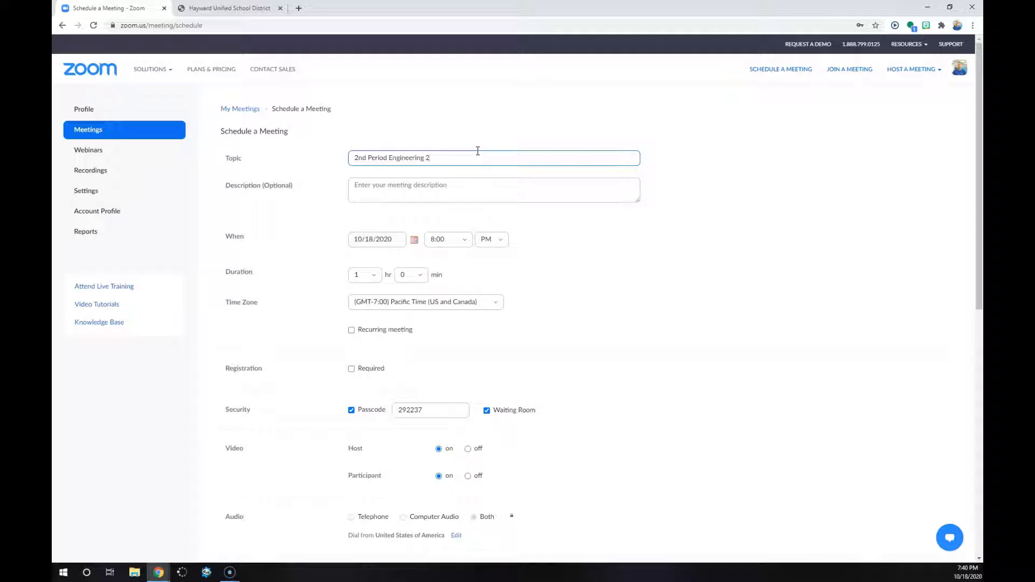
Set the meeting's start to 2:00 PM on 10/19/2020
click(441, 239)
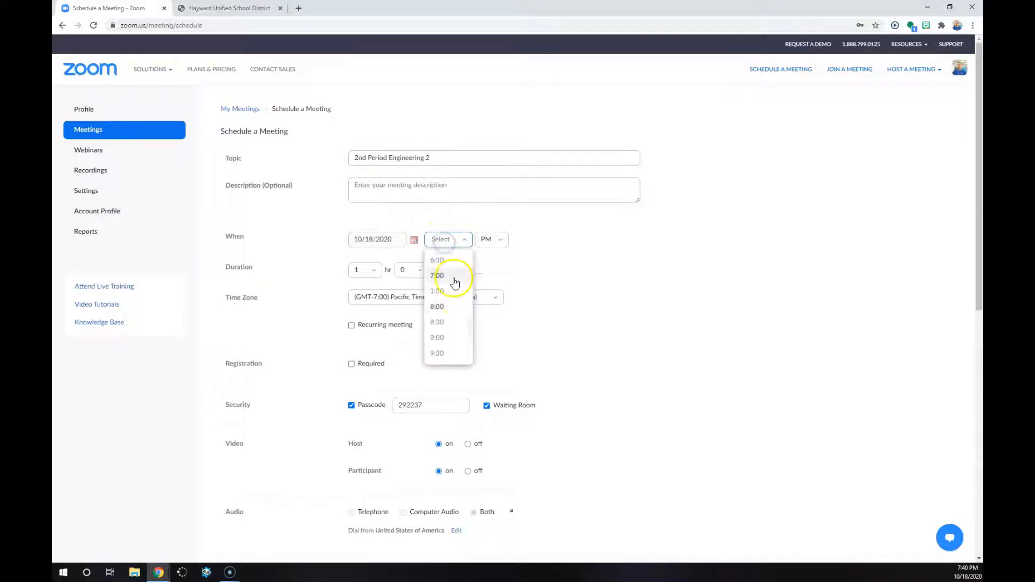
scroll(451, 327, up, 3)
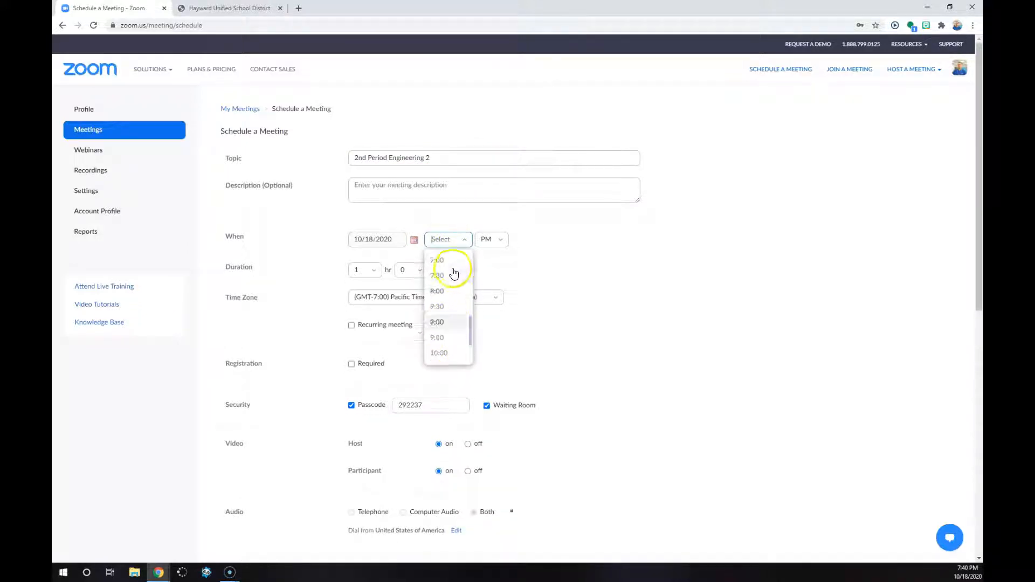
scroll(453, 308, up, 3)
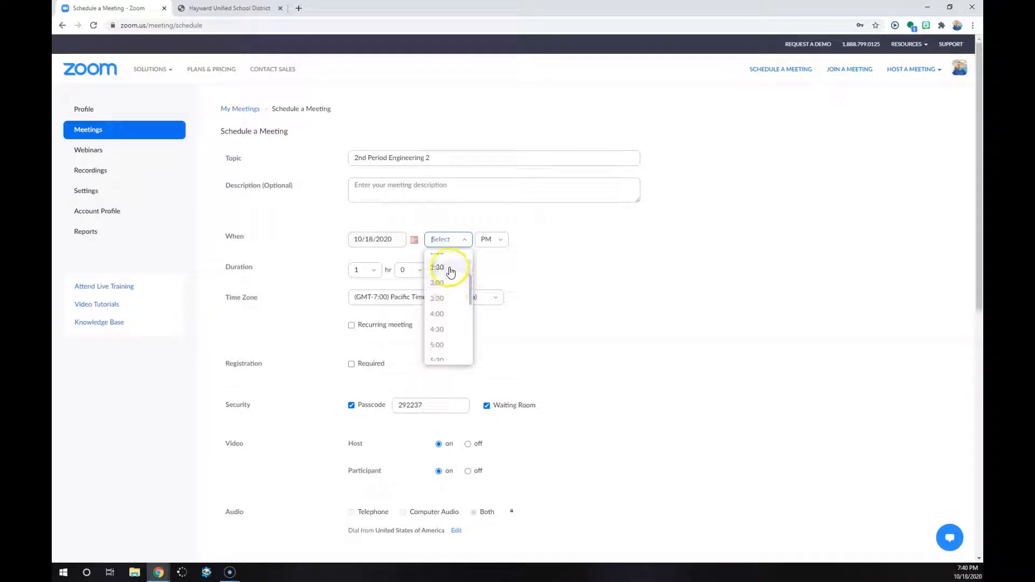
scroll(446, 282, up, 3)
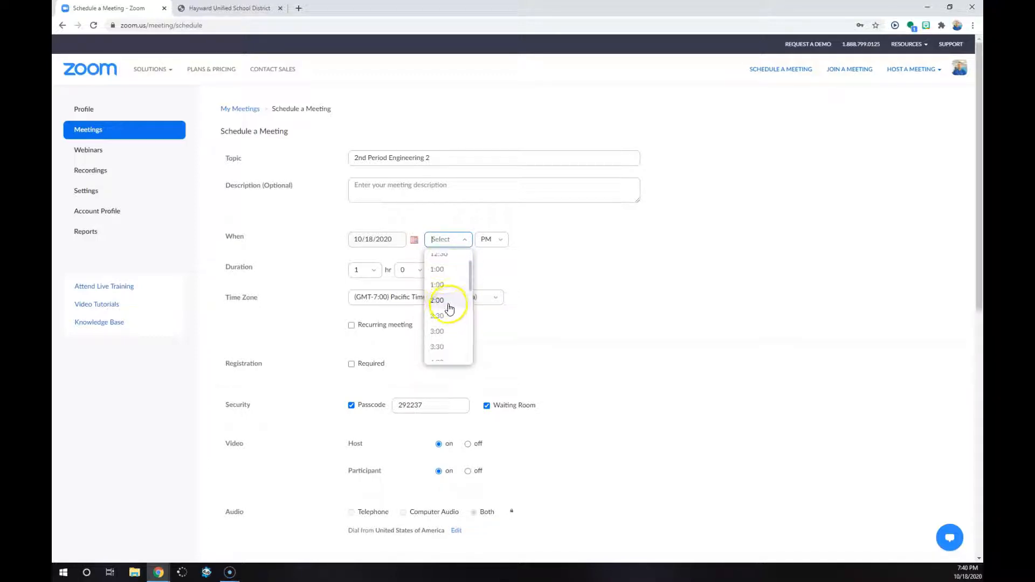
click(452, 305)
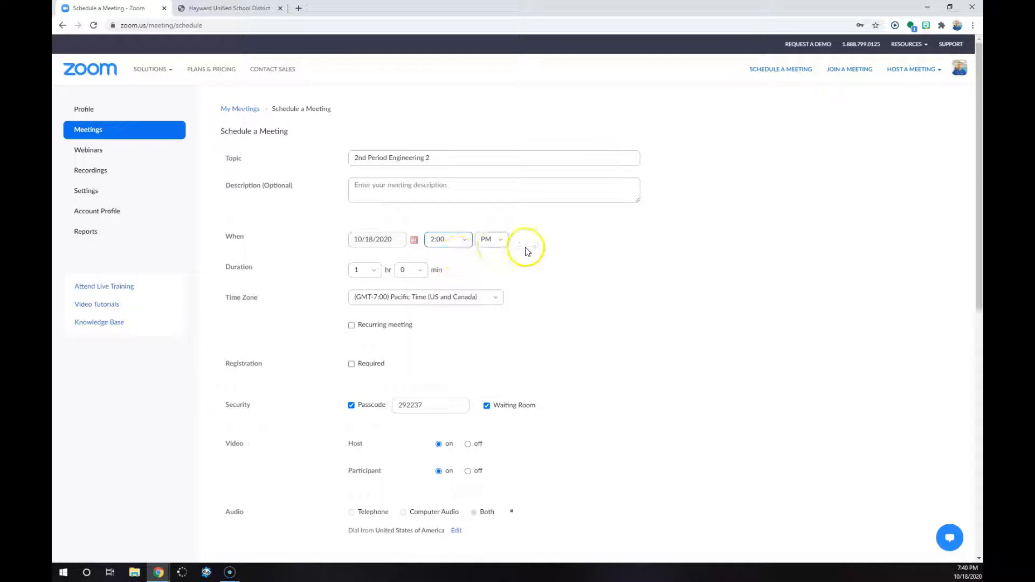
click(414, 240)
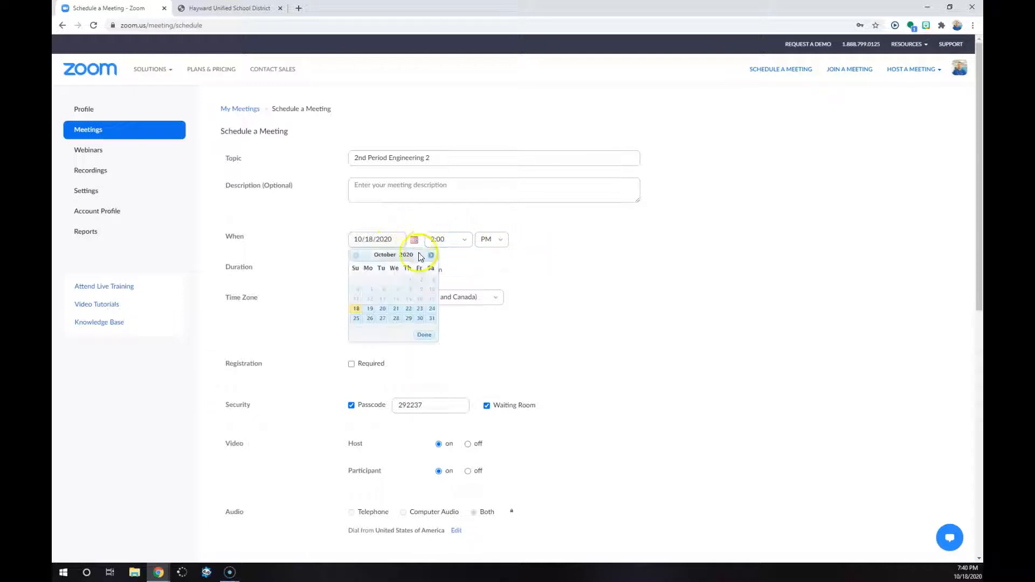
click(370, 309)
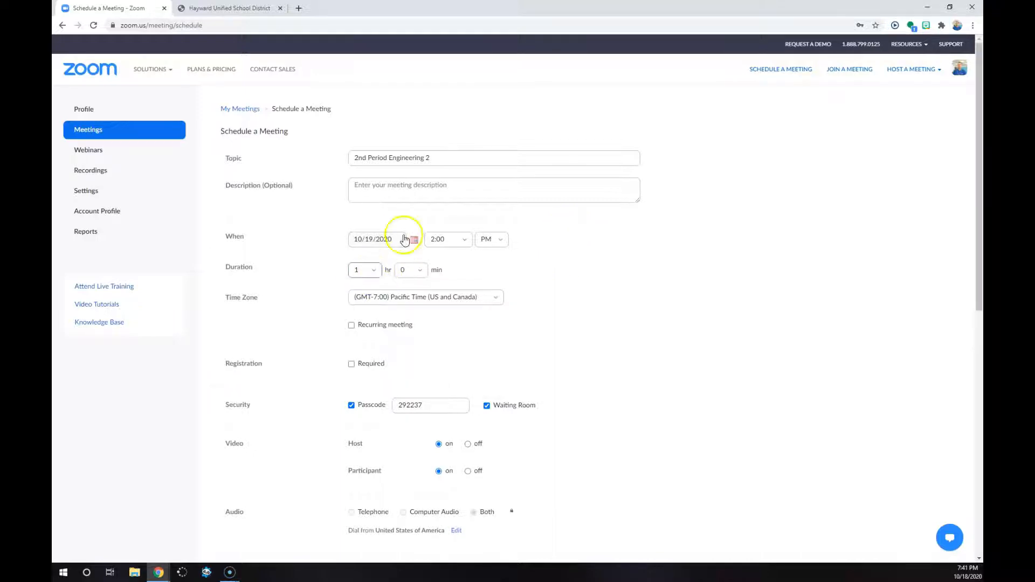
click(375, 276)
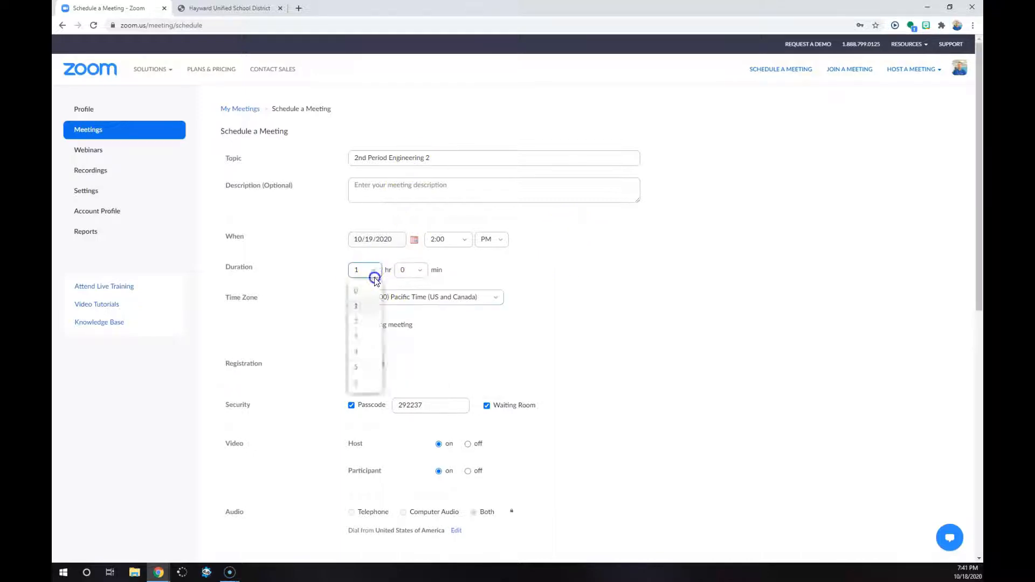
click(412, 270)
click(477, 274)
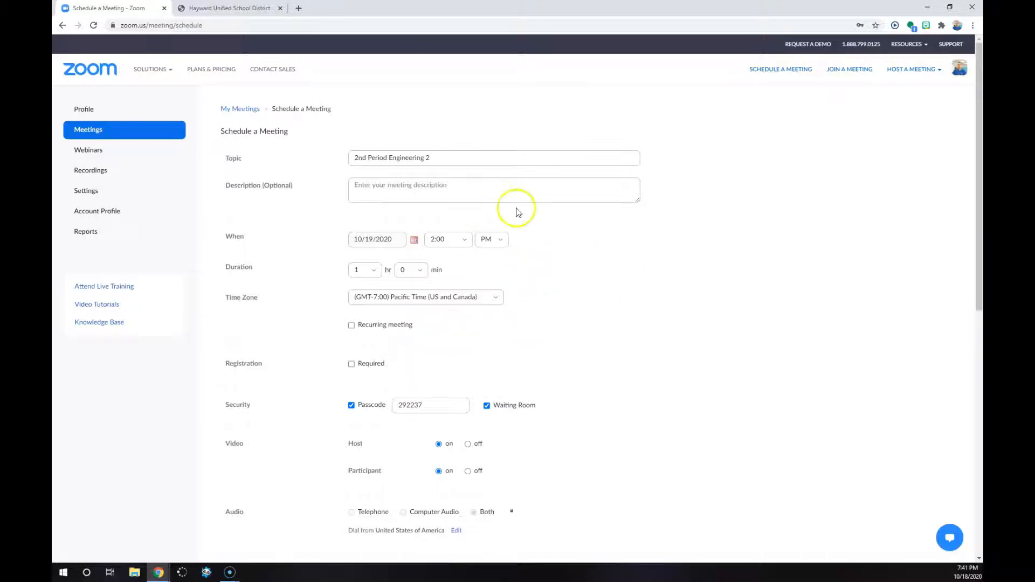
Make the meeting recurring with weekly recurrence and add Thursday alongside Monday as an occurrence day
click(352, 326)
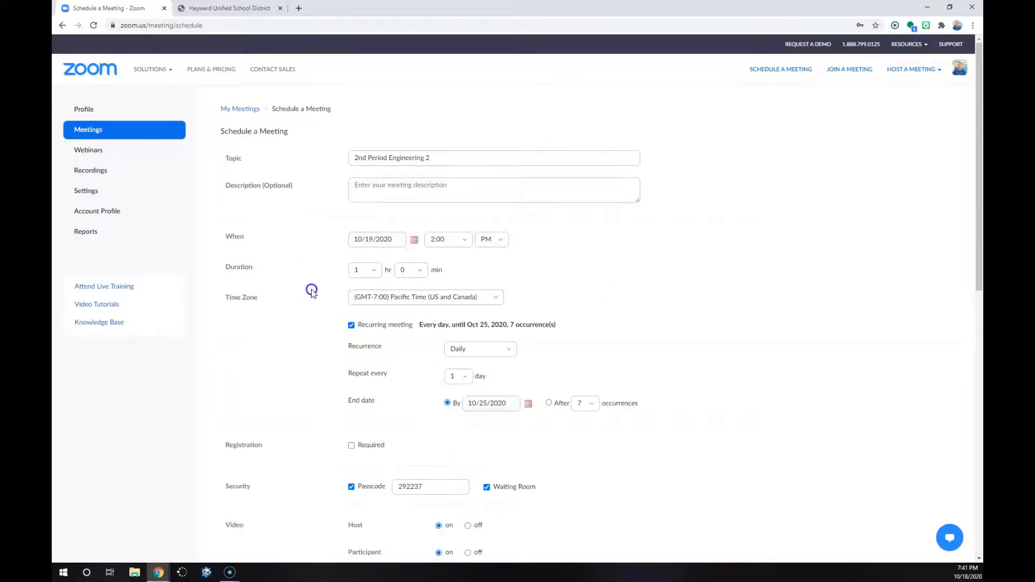
click(492, 351)
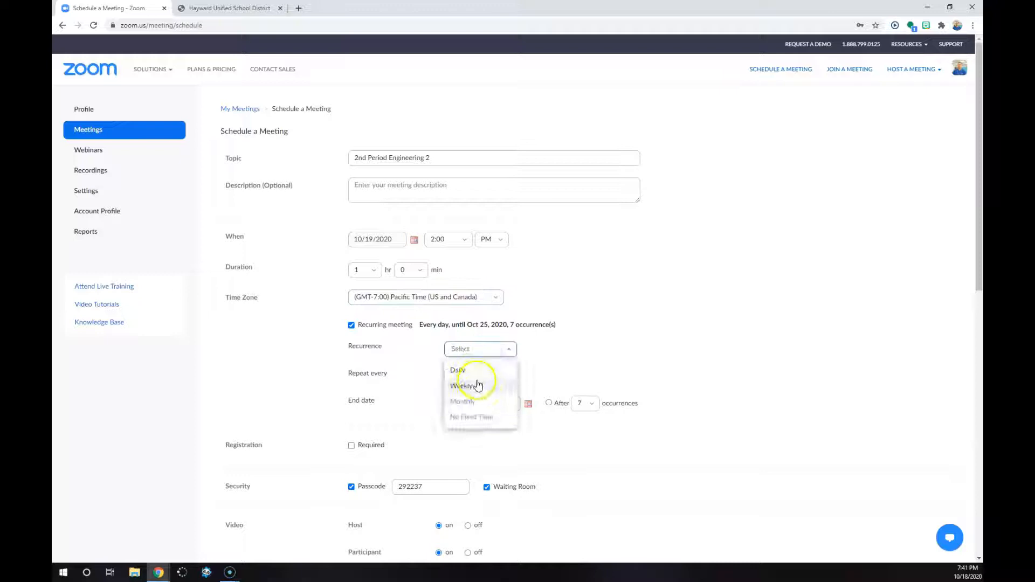
click(477, 380)
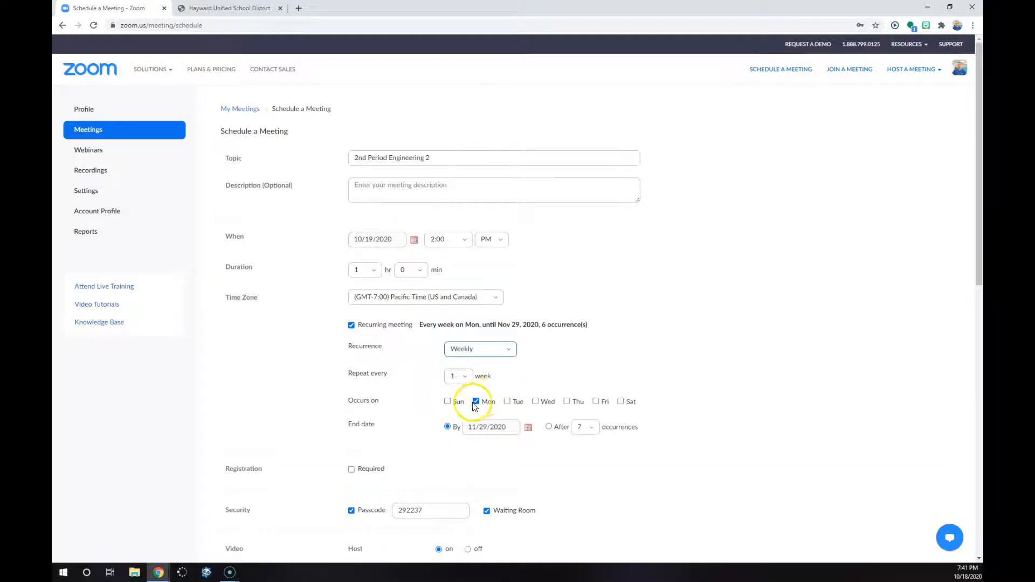
click(566, 401)
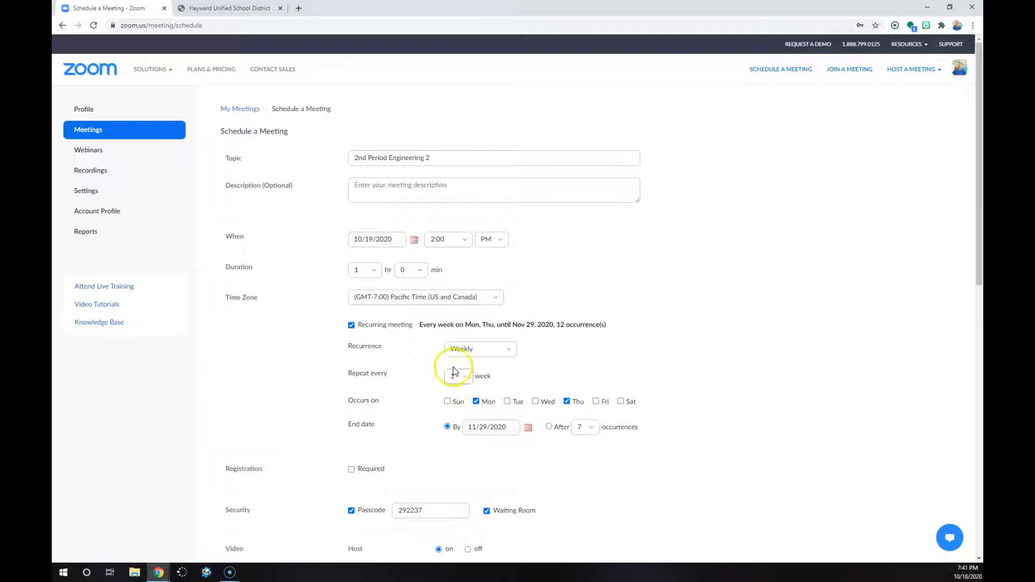
Set the recurrence end date to 06/10/2021
click(592, 429)
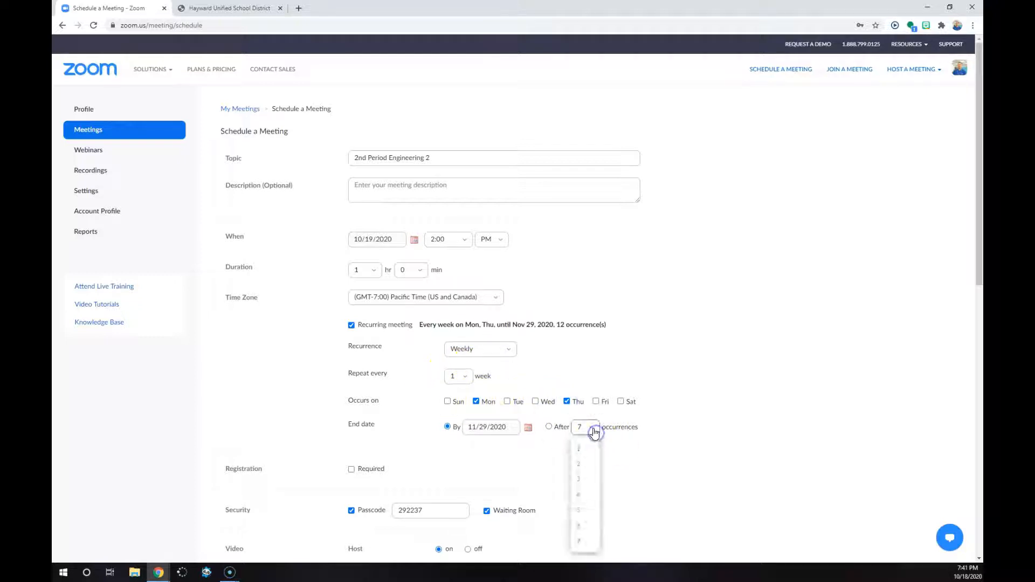
click(652, 418)
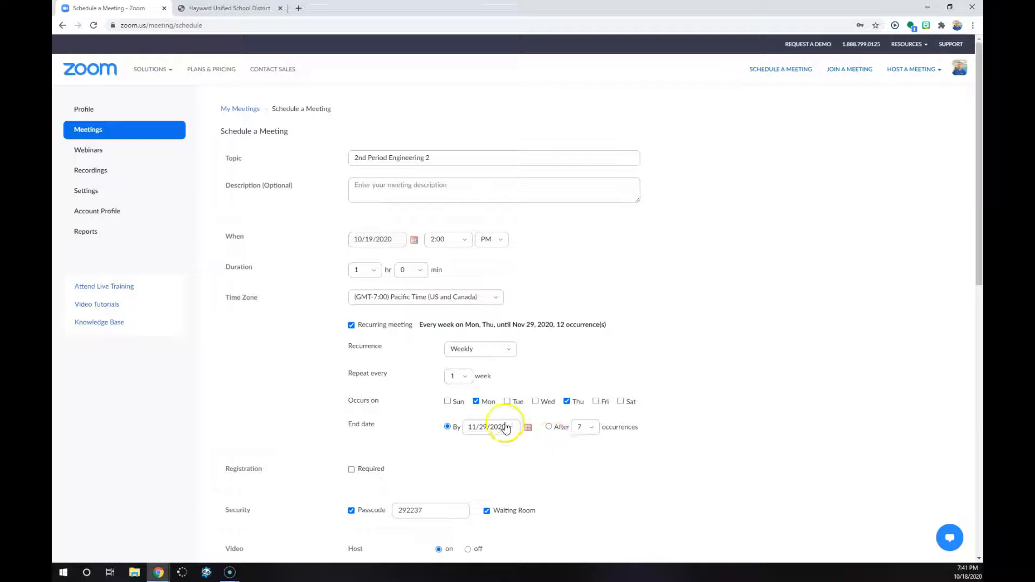
click(528, 427)
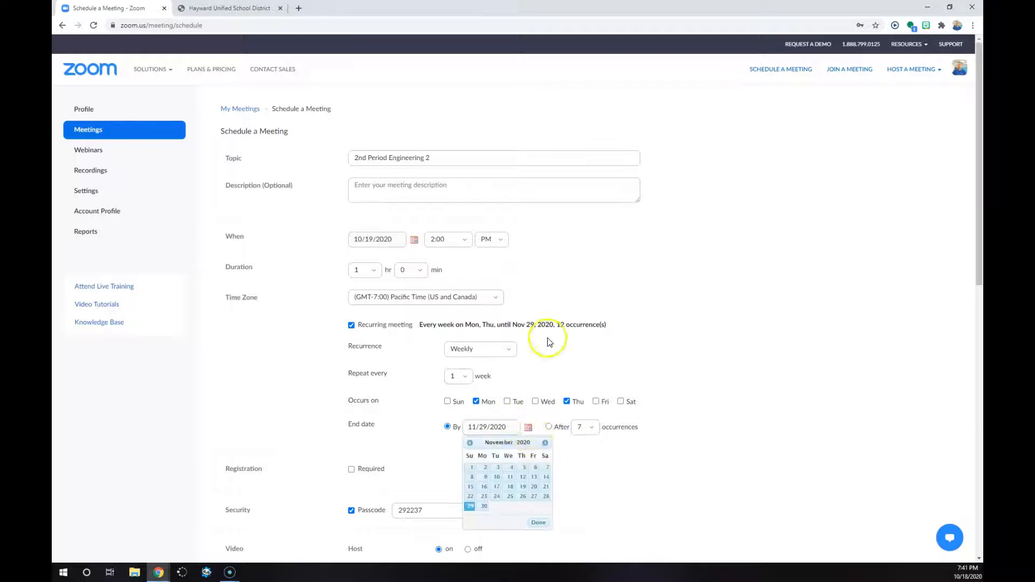
click(546, 443)
click(546, 443)
click(545, 443)
click(546, 443)
click(546, 443)
click(546, 443)
click(546, 443)
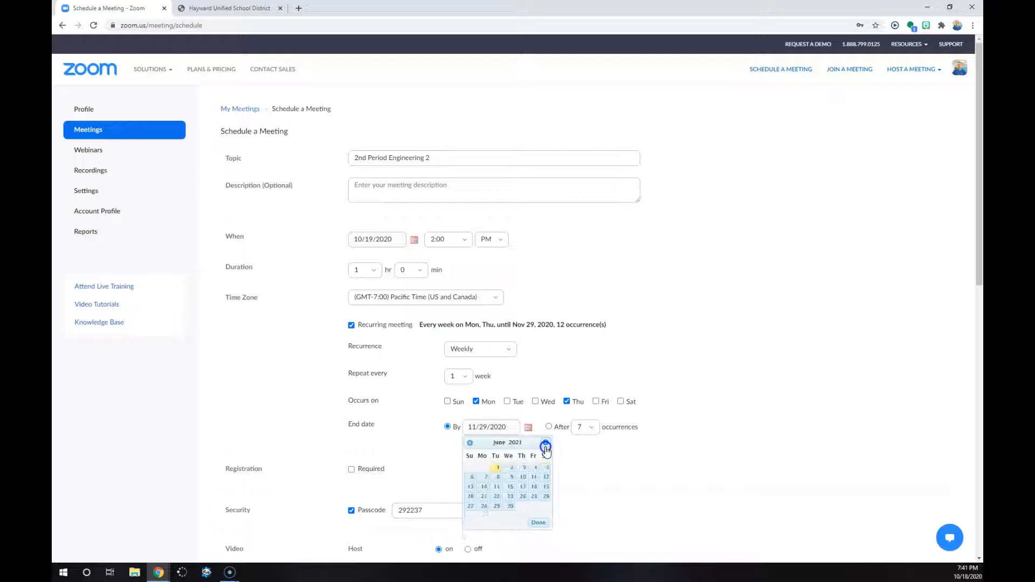
click(523, 478)
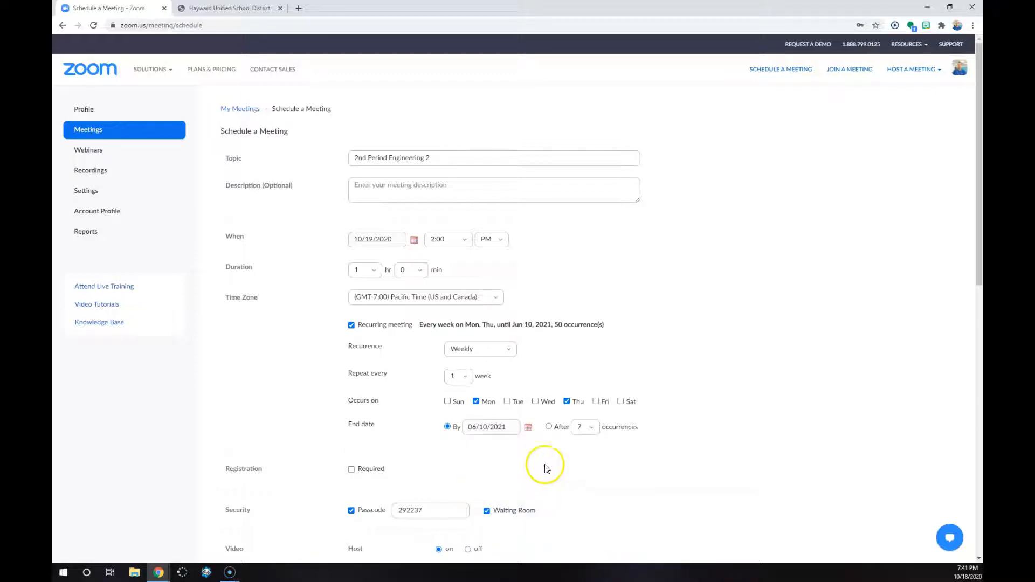
Require registration, with attendees registering once and able to attend any of the occurrences
scroll(518, 436, down, 1)
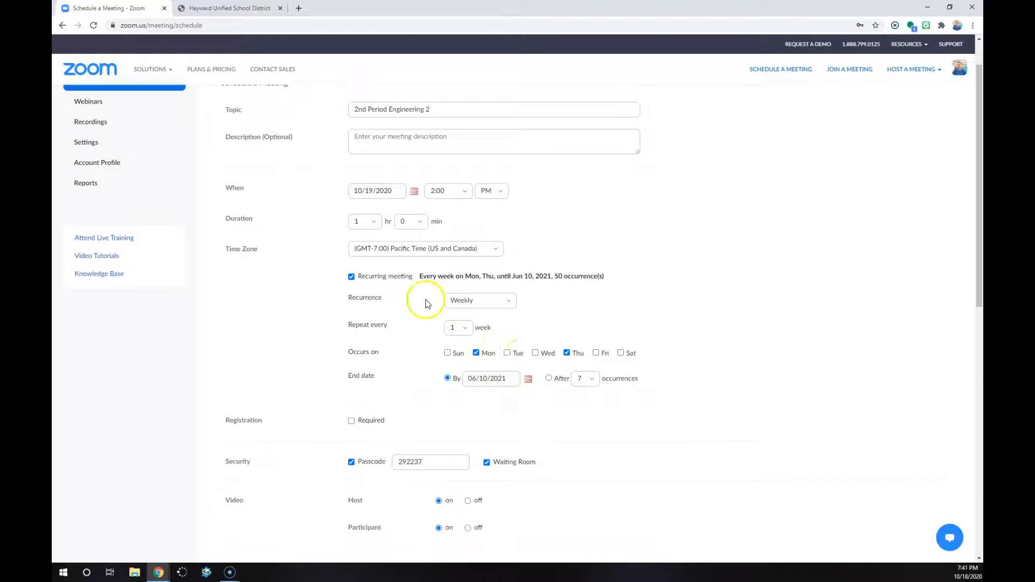
scroll(399, 314, down, 1)
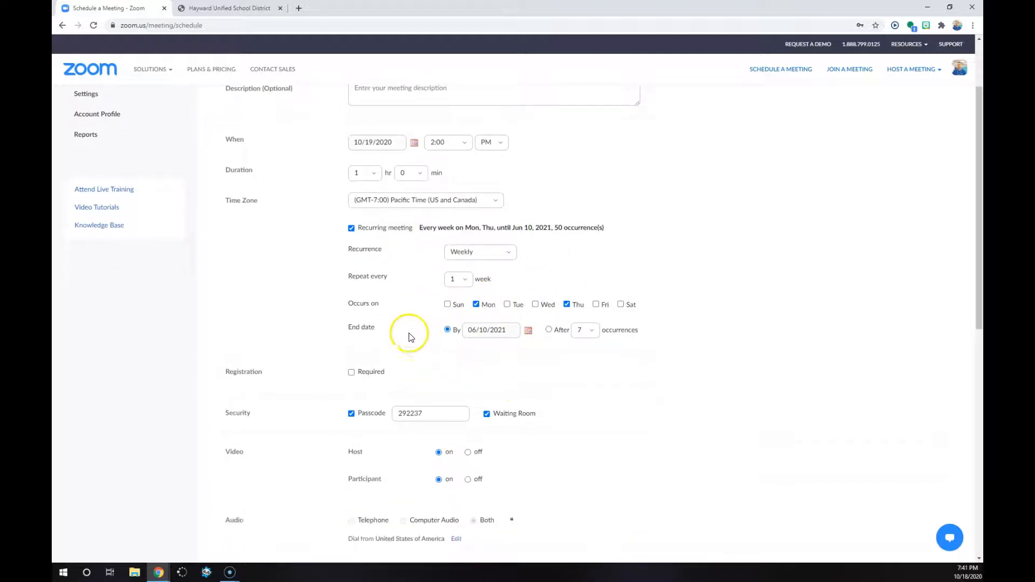
click(351, 373)
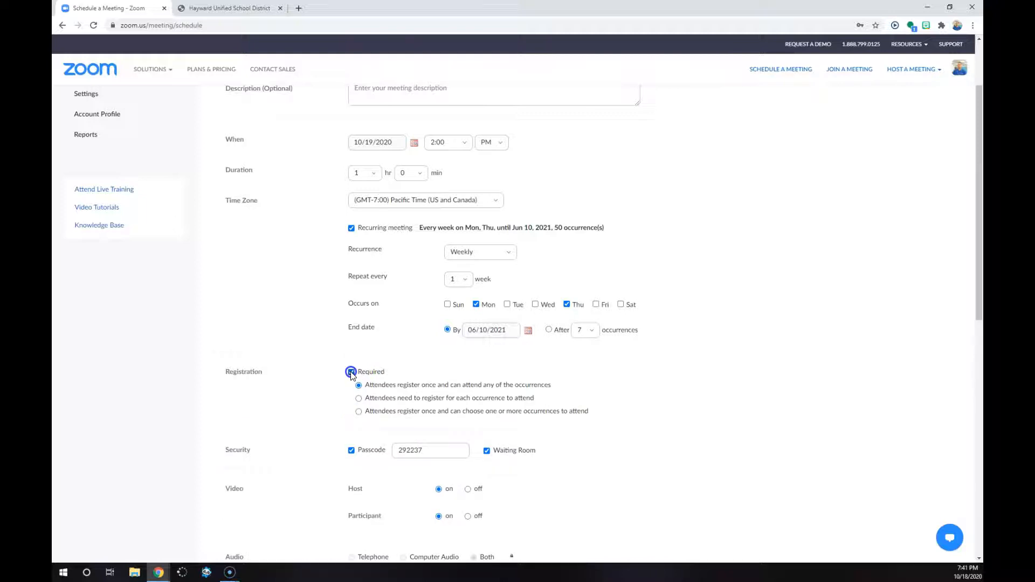
click(360, 387)
click(647, 265)
Review the security, video and audio settings and the meeting option for letting participants join anytime
scroll(533, 302, down, 1)
click(514, 408)
scroll(486, 394, down, 3)
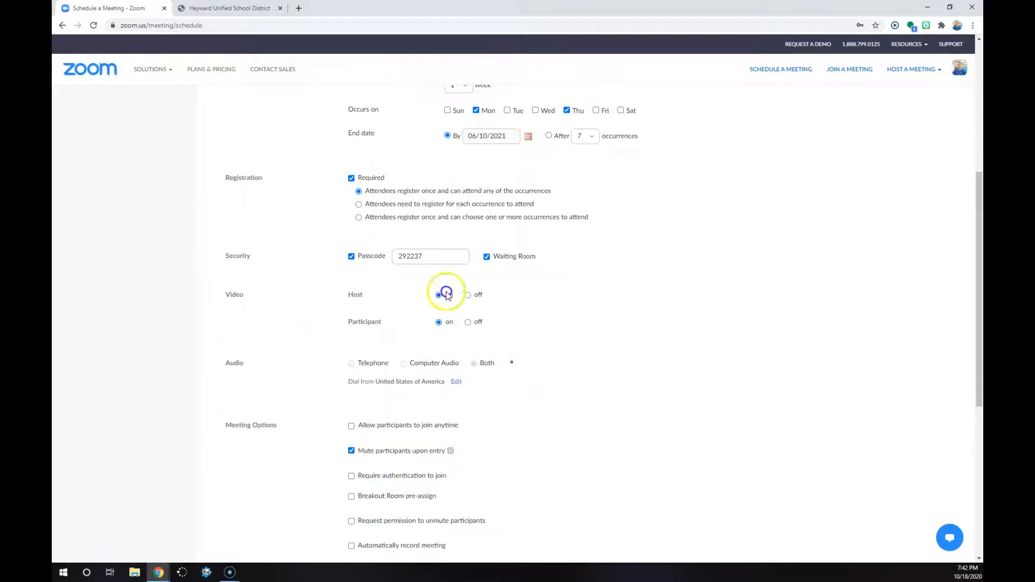
scroll(436, 324, down, 2)
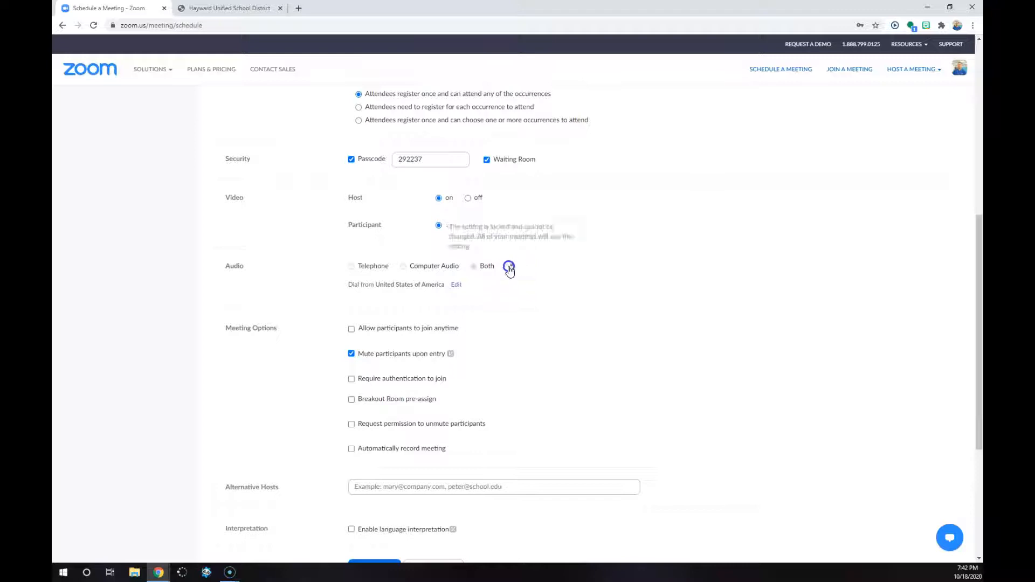
scroll(331, 273, down, 2)
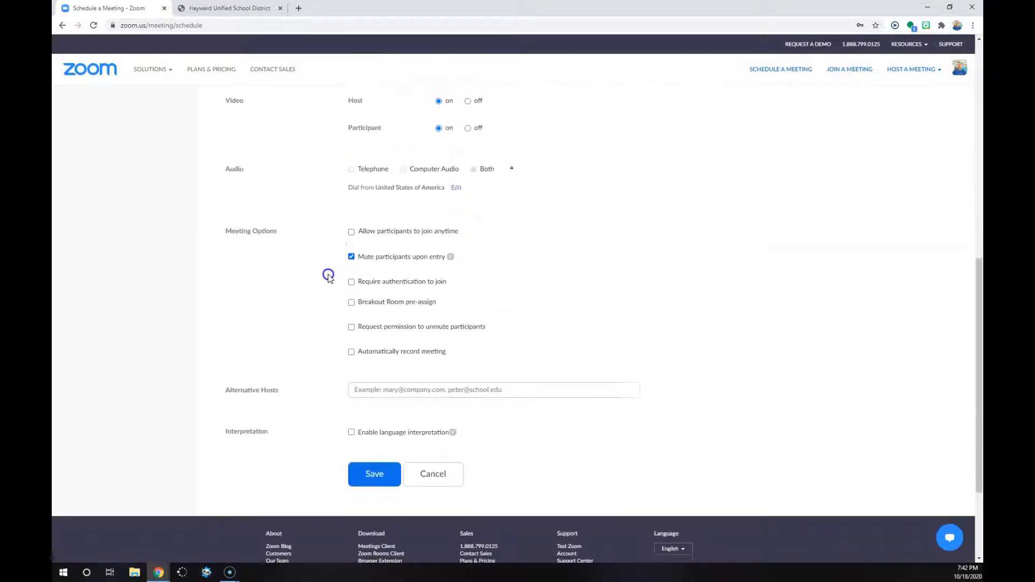
drag(484, 233, 361, 233)
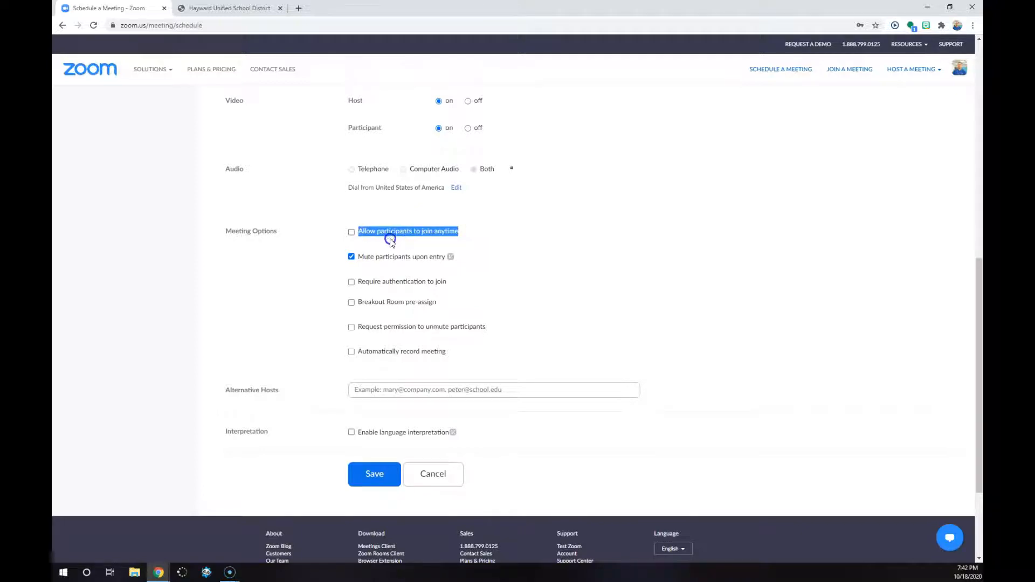
click(477, 284)
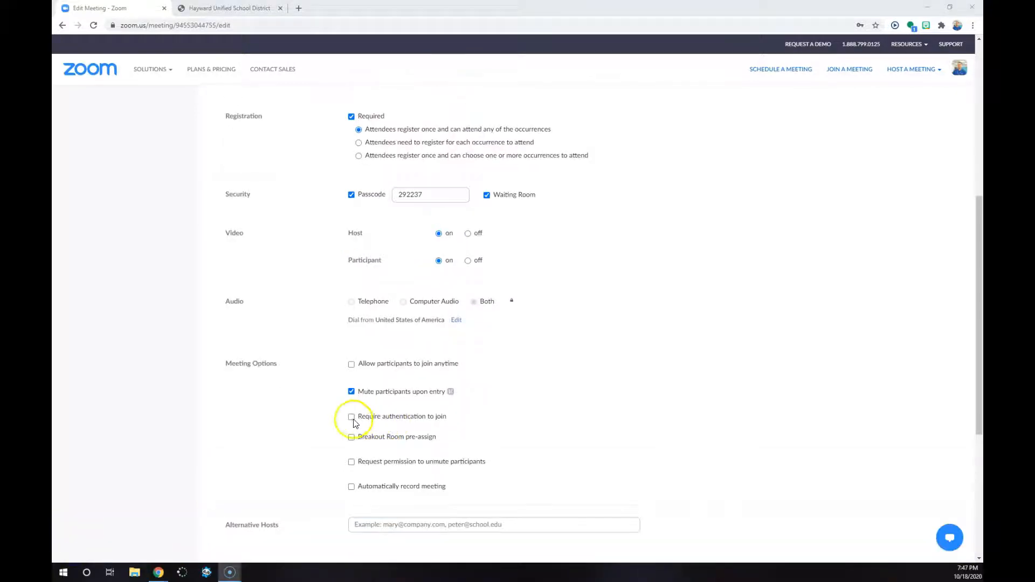
click(354, 419)
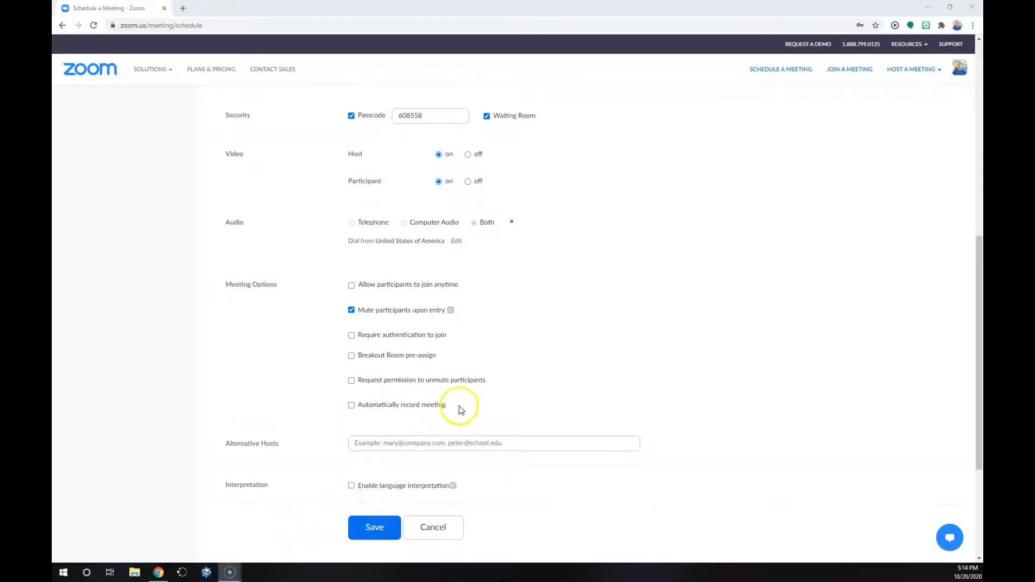
click(352, 336)
click(370, 352)
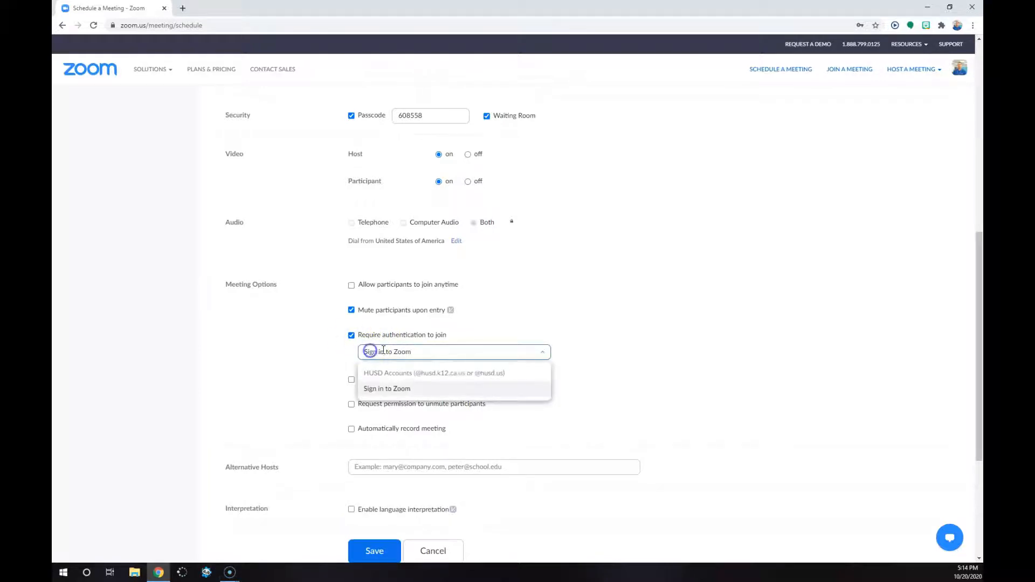
click(429, 375)
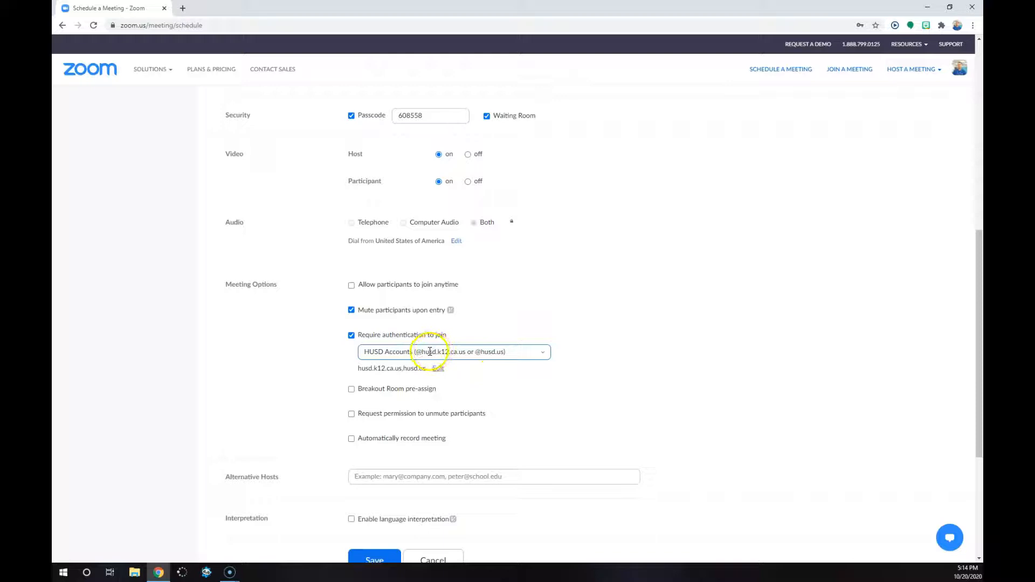
Change the required authentication method to Sign in to Zoom
click(430, 351)
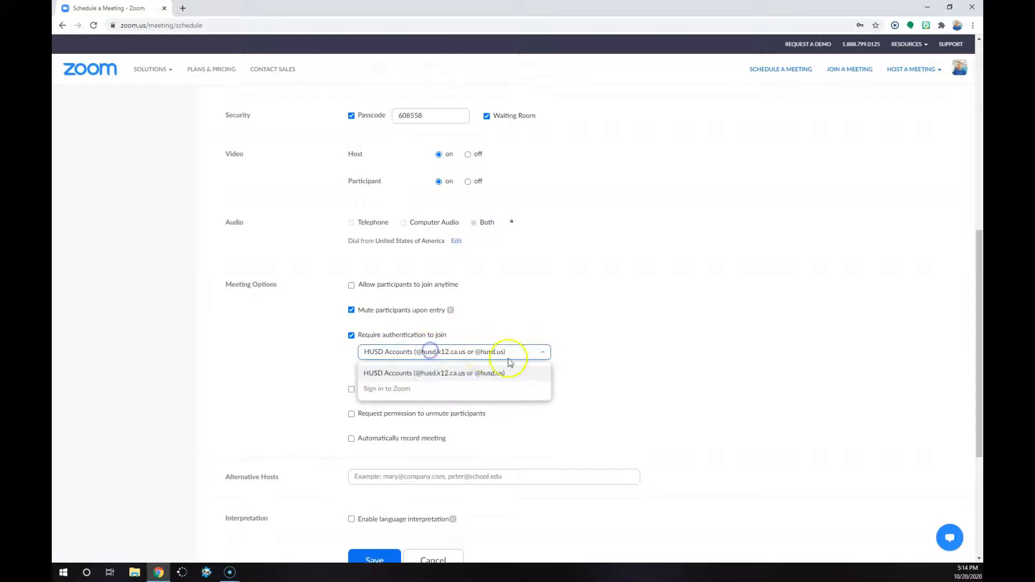
click(412, 389)
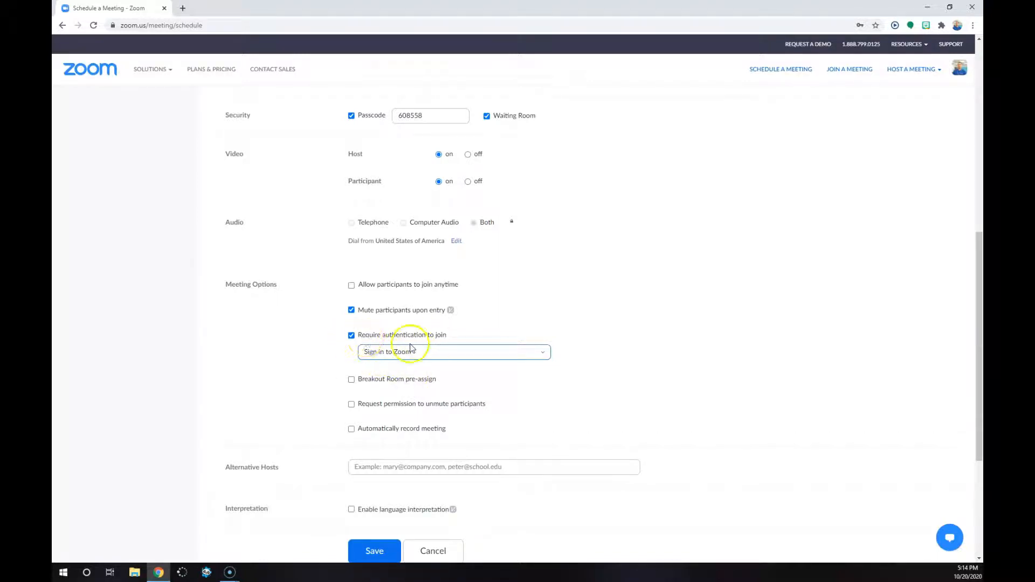
click(351, 334)
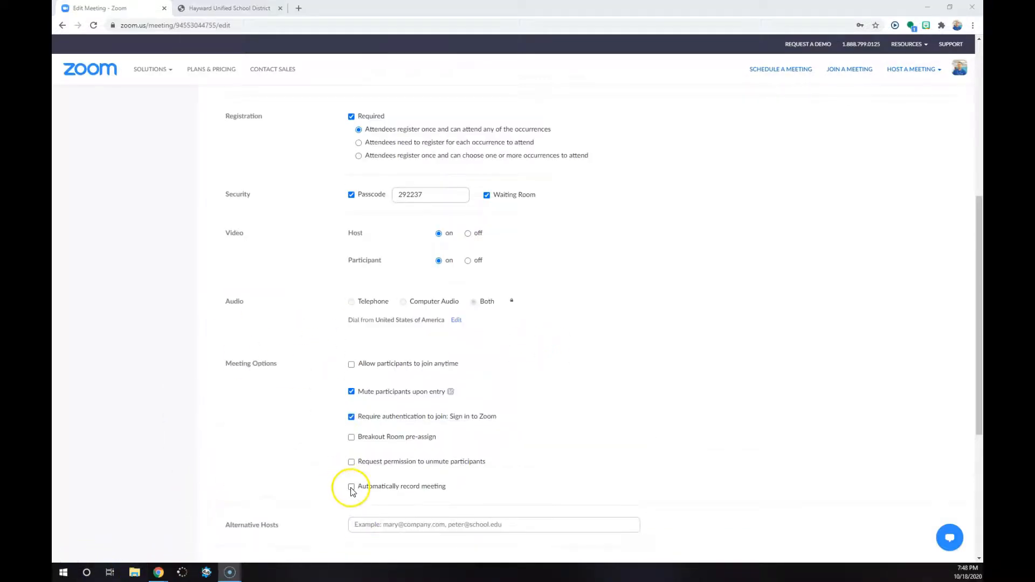
Enable automatic meeting recording in the cloud and save the meeting
click(351, 488)
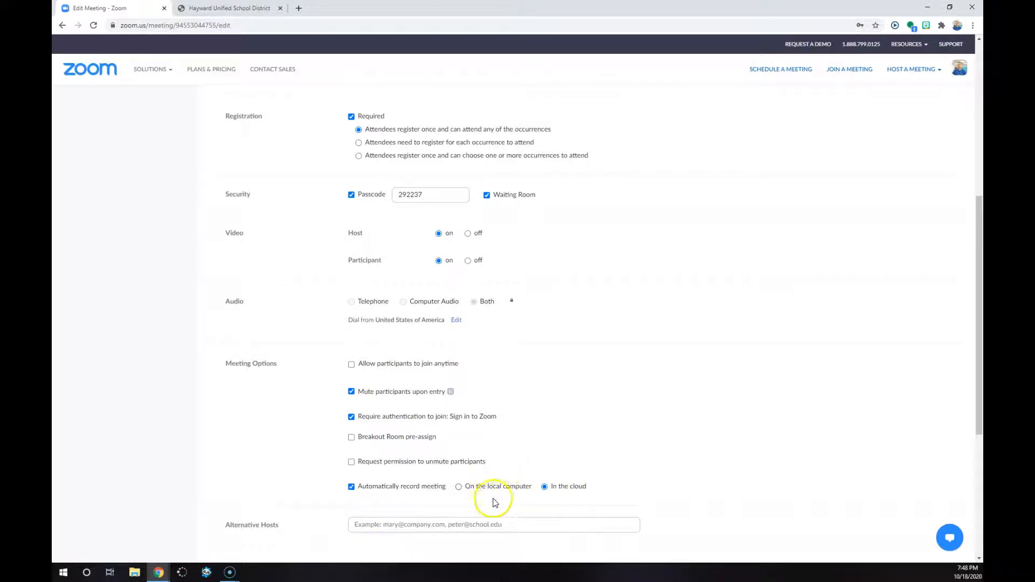
click(78, 568)
scroll(384, 436, down, 3)
click(361, 513)
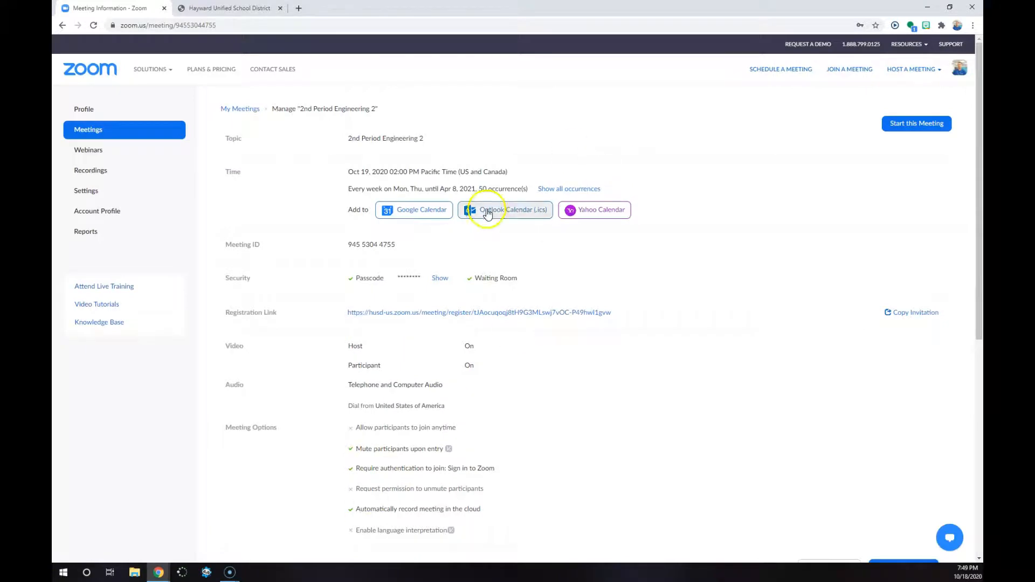
Review the saved meeting's details and reopen 2nd Period Engineering 2 from the upcoming meetings list
scroll(527, 237, down, 3)
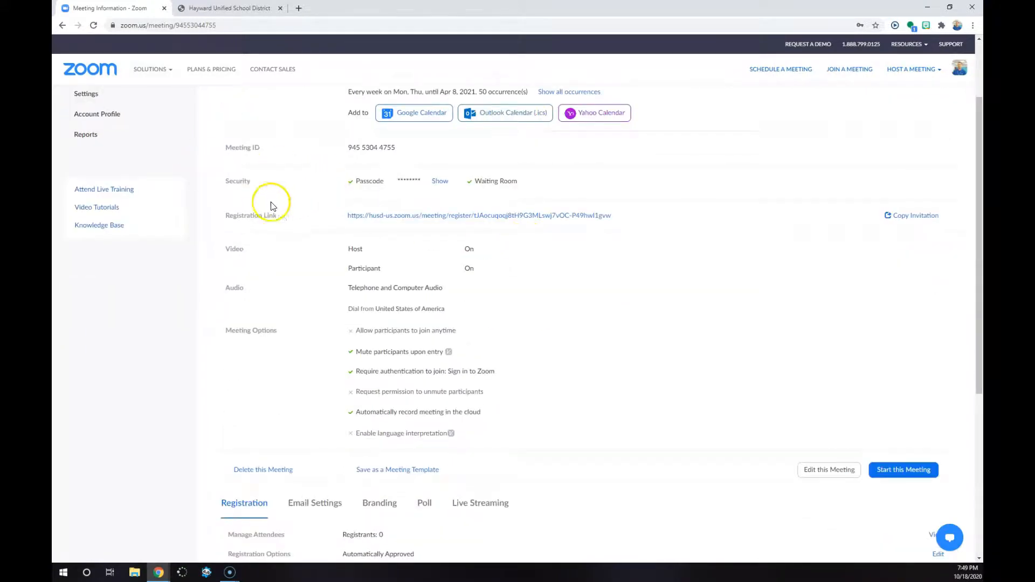
scroll(521, 238, down, 3)
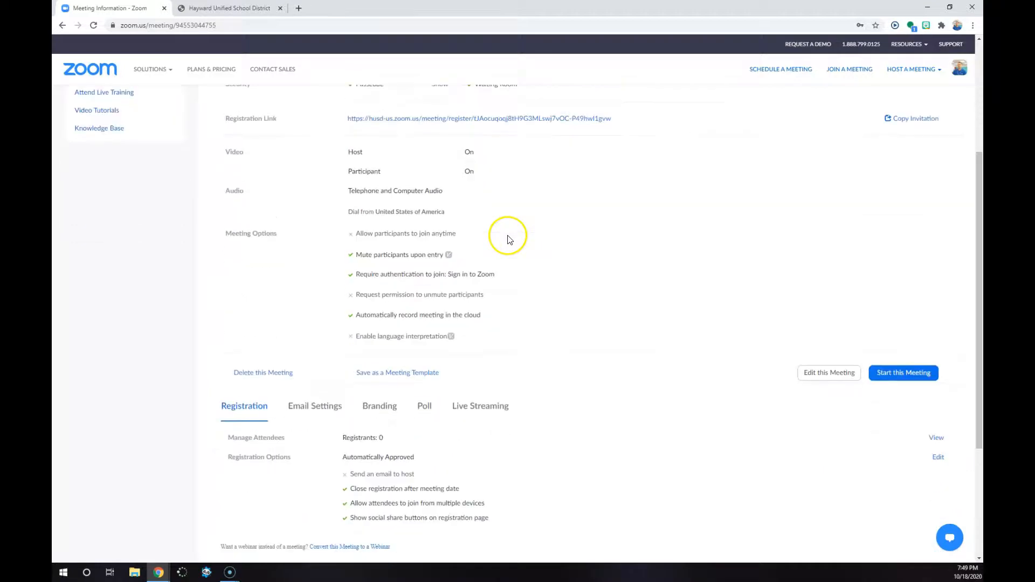
scroll(350, 380, up, 5)
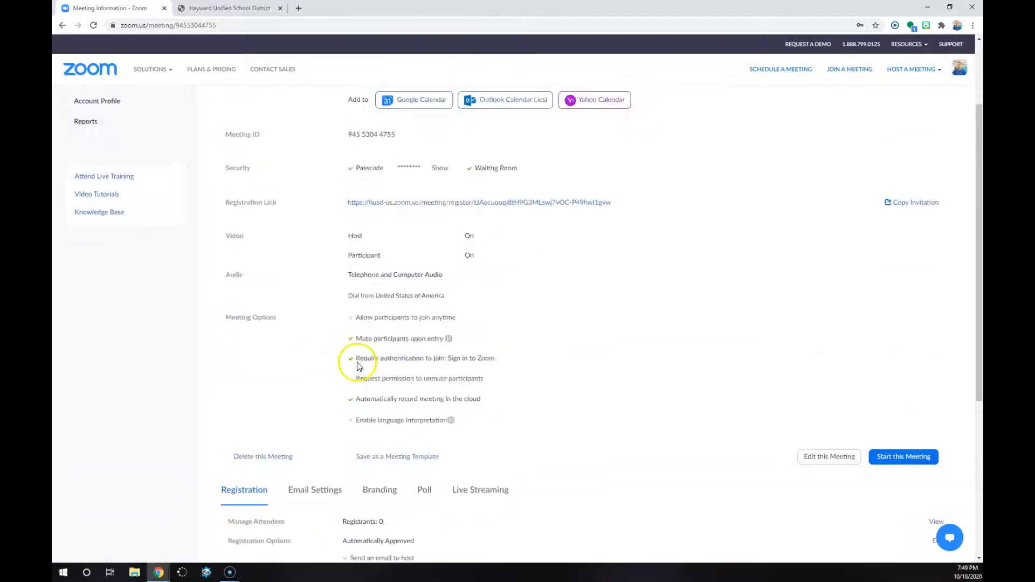
scroll(356, 178, down, 5)
scroll(371, 168, up, 5)
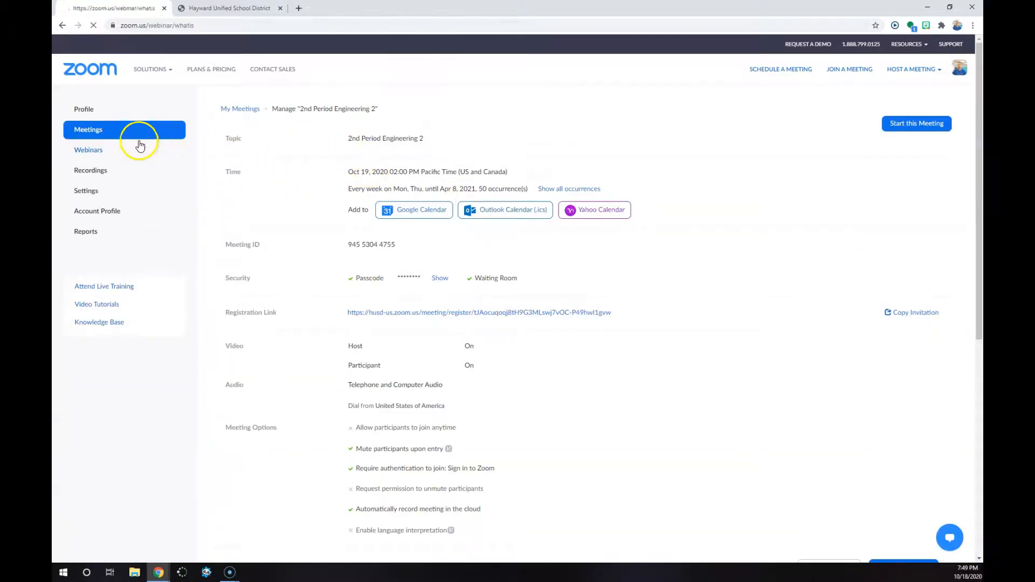
click(137, 148)
click(120, 139)
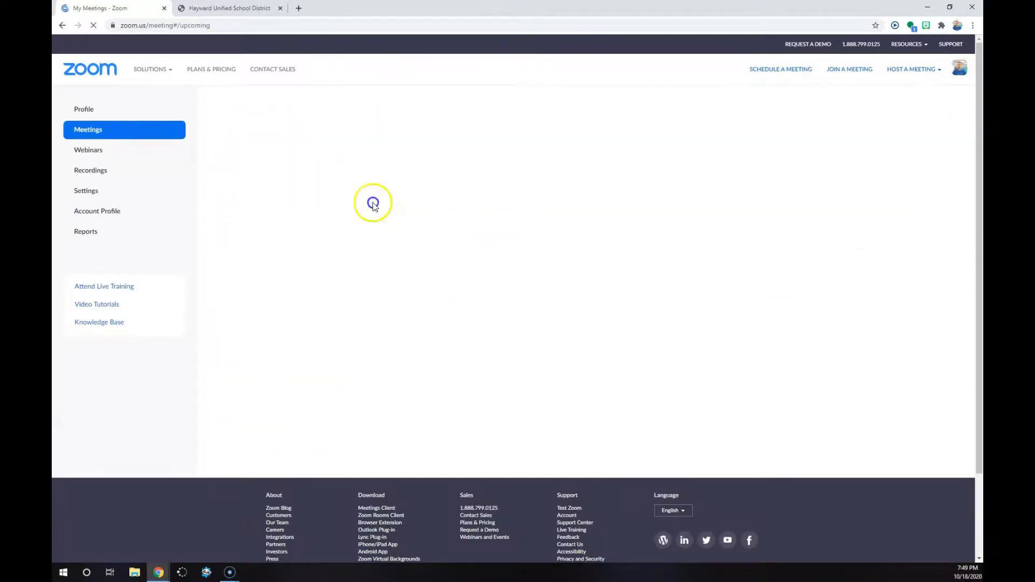
scroll(358, 311, down, 1)
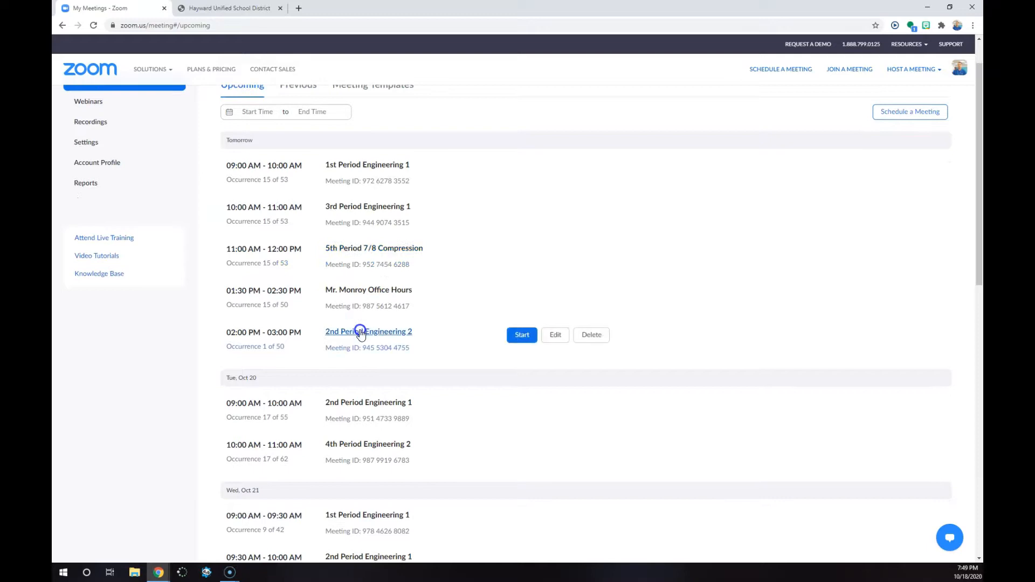
click(359, 331)
Change the meeting's registration approval to Manually Approve and save the registration options
scroll(375, 319, down, 7)
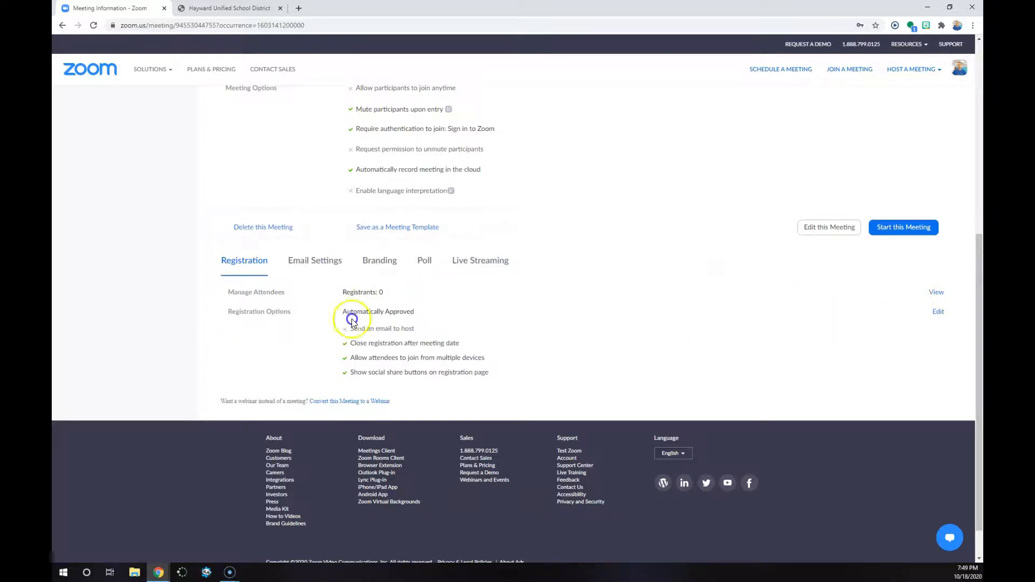
drag(420, 313, 365, 313)
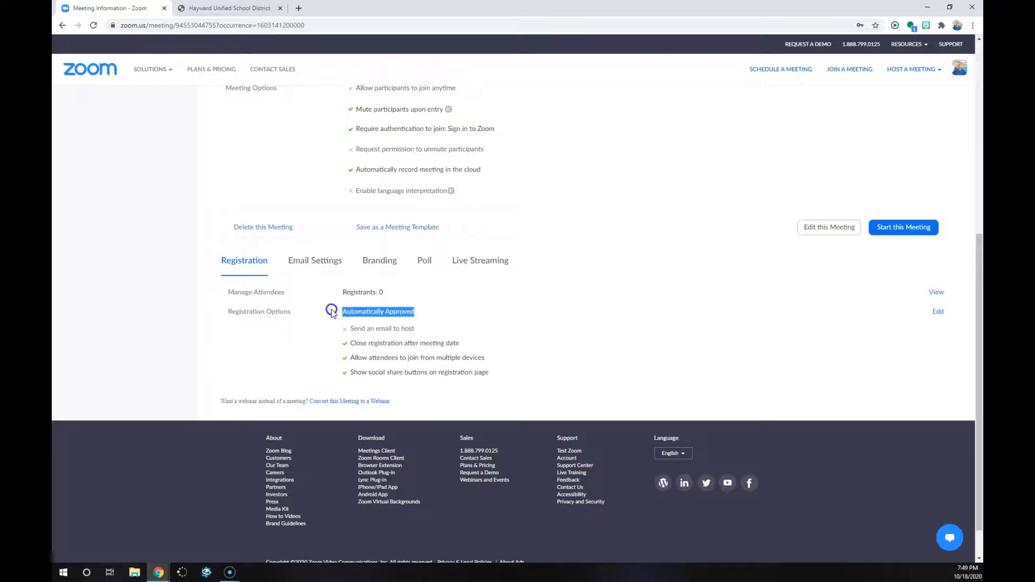
click(937, 312)
click(399, 209)
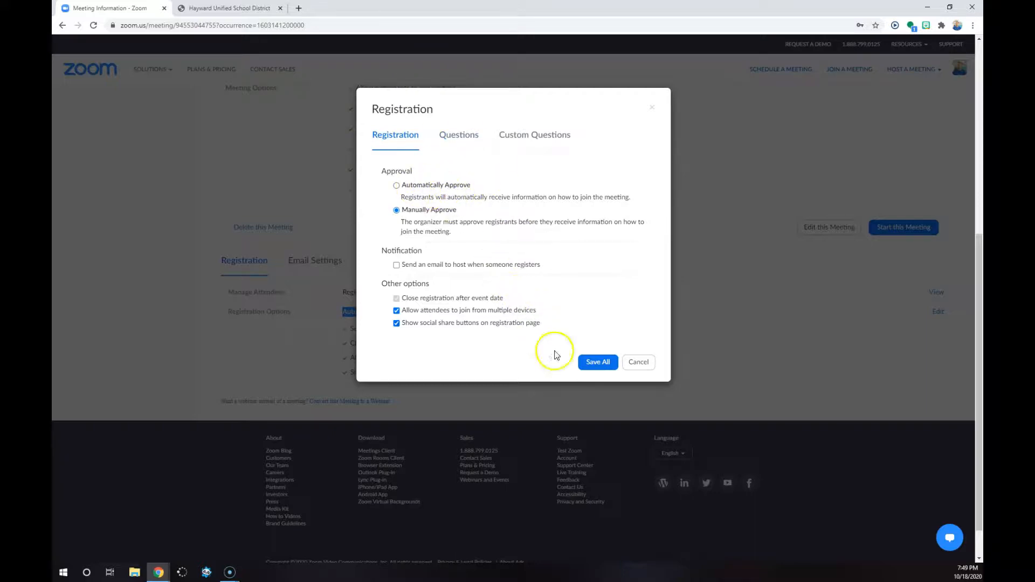
click(602, 363)
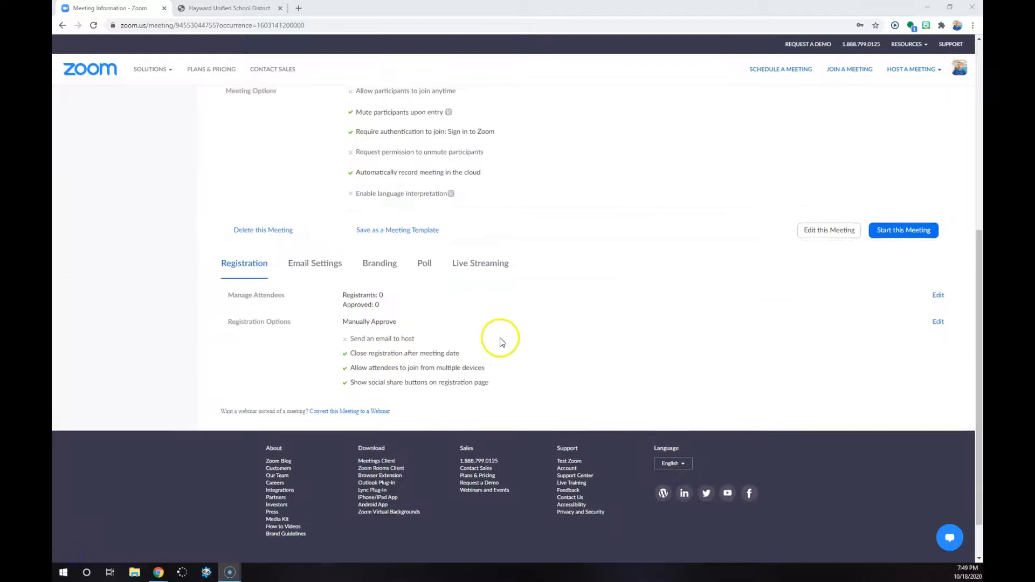
Open the meeting's registration link and submit the form with the attendee's first name, last name and confirmed email address
scroll(431, 367, up, 1)
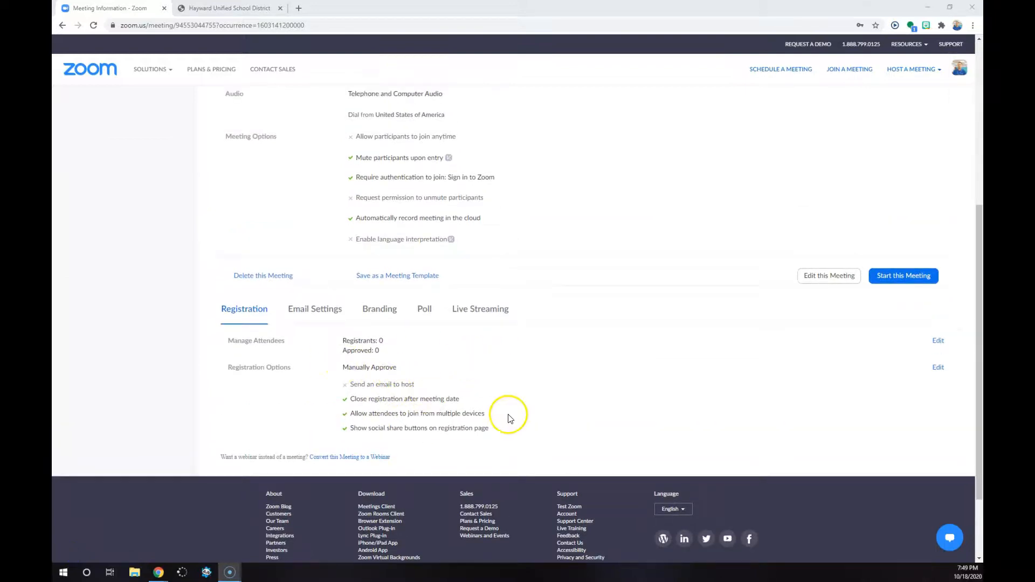
scroll(485, 400, up, 5)
drag(659, 270, 339, 274)
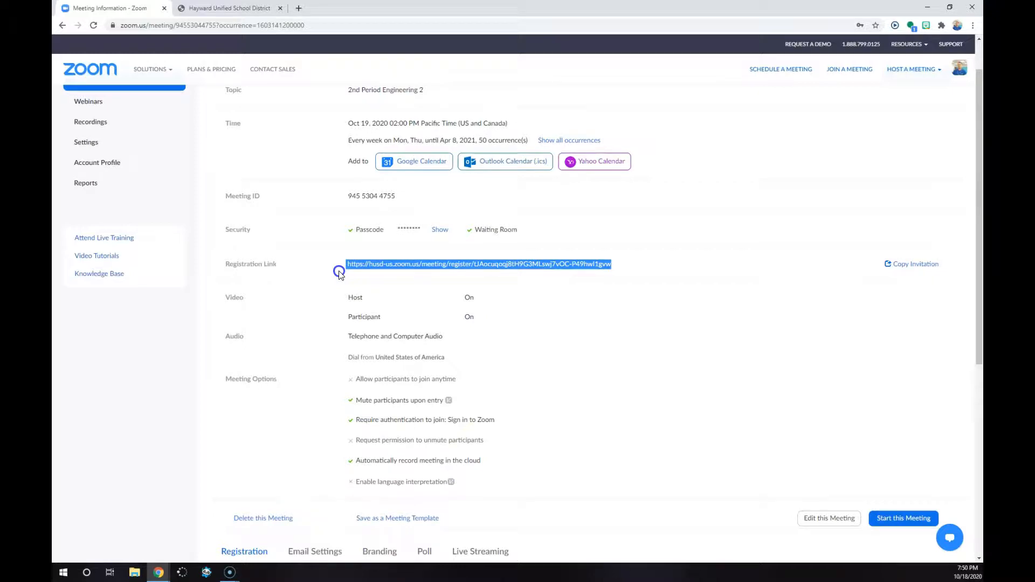
click(684, 261)
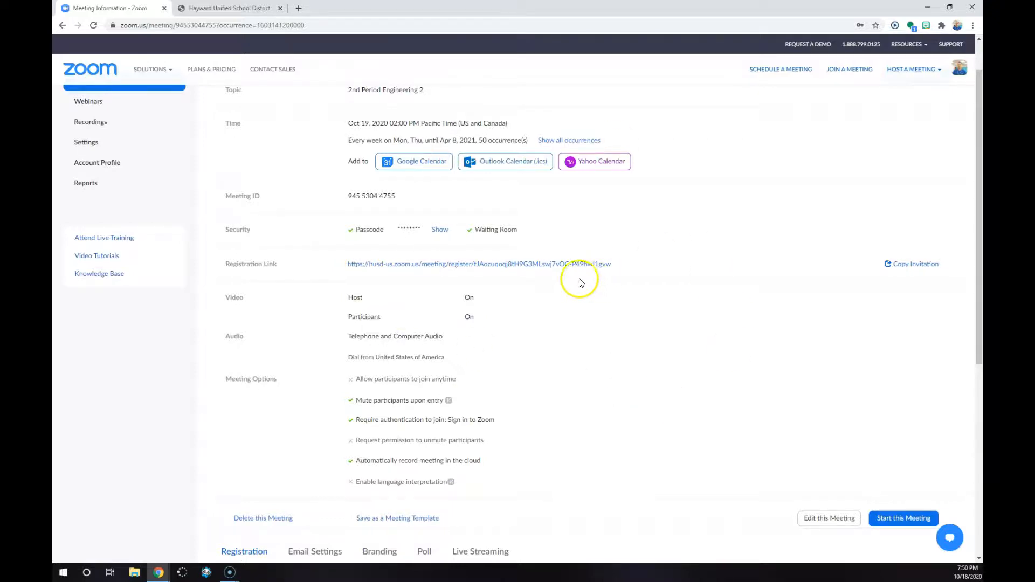
click(548, 268)
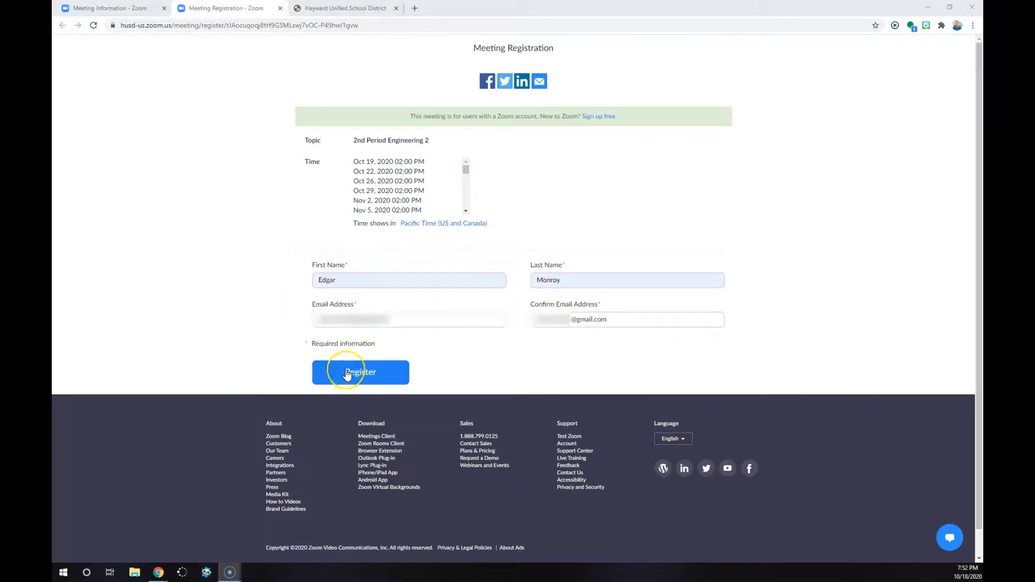
click(347, 373)
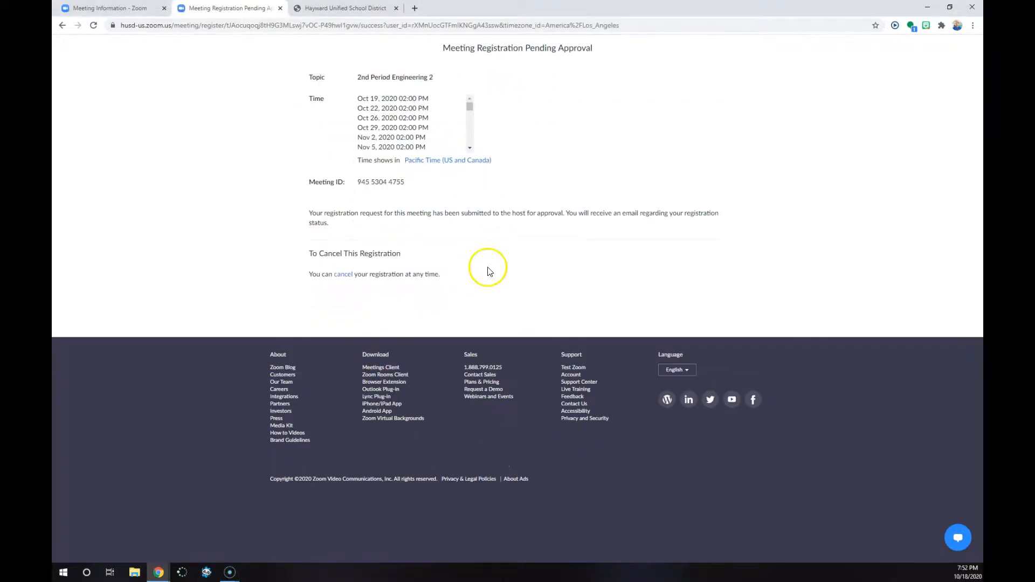
drag(603, 52, 450, 49)
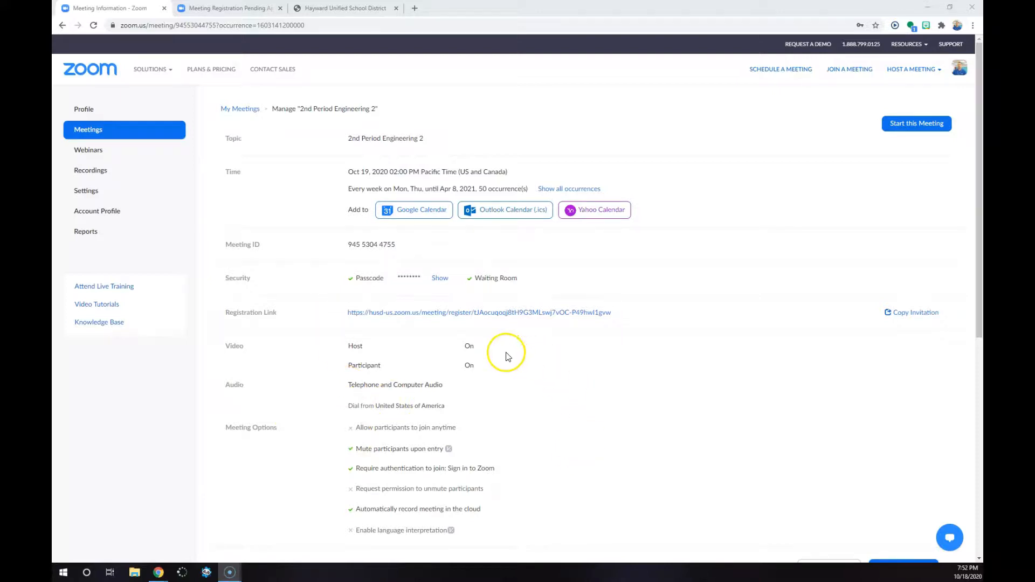
Reopen 2nd Period Engineering 2 from the upcoming meetings and bring up its registrants list for managing attendees
click(121, 133)
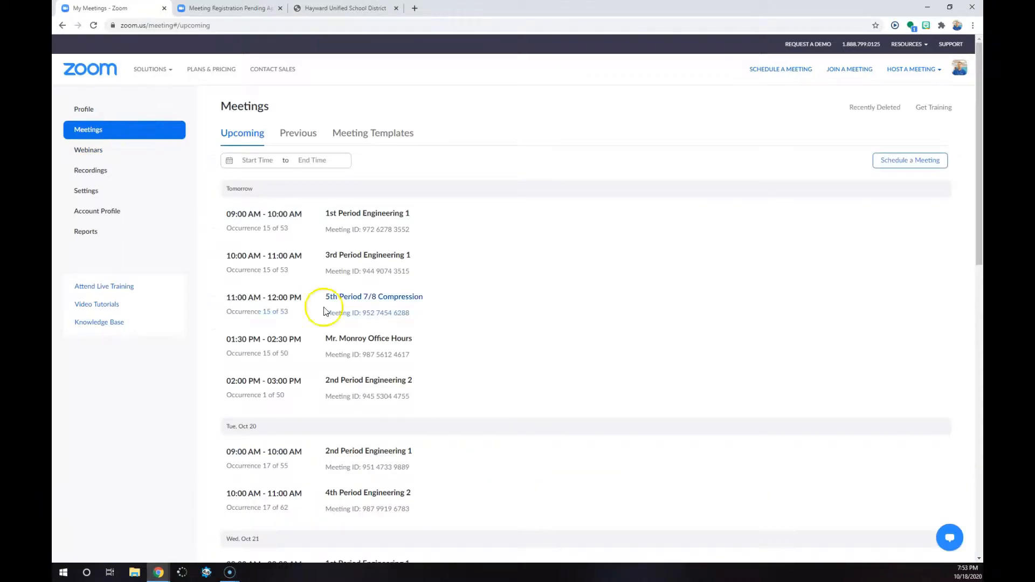
click(375, 384)
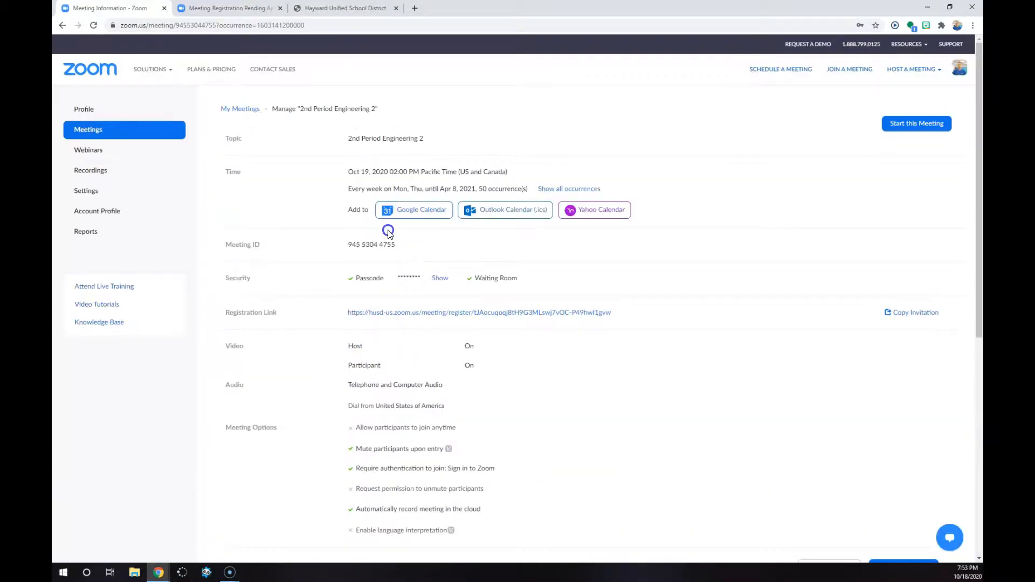
scroll(425, 348, down, 5)
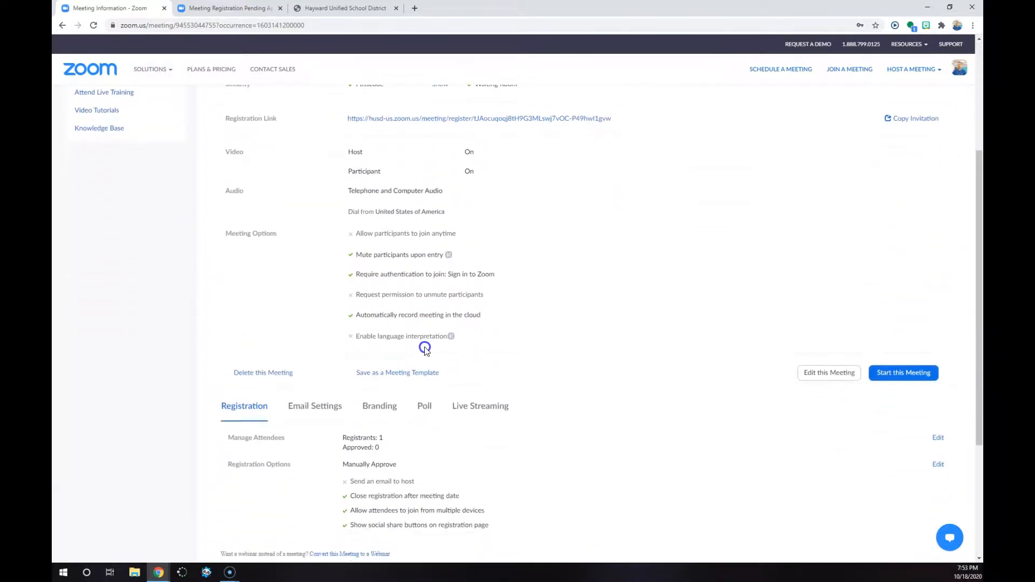
click(382, 390)
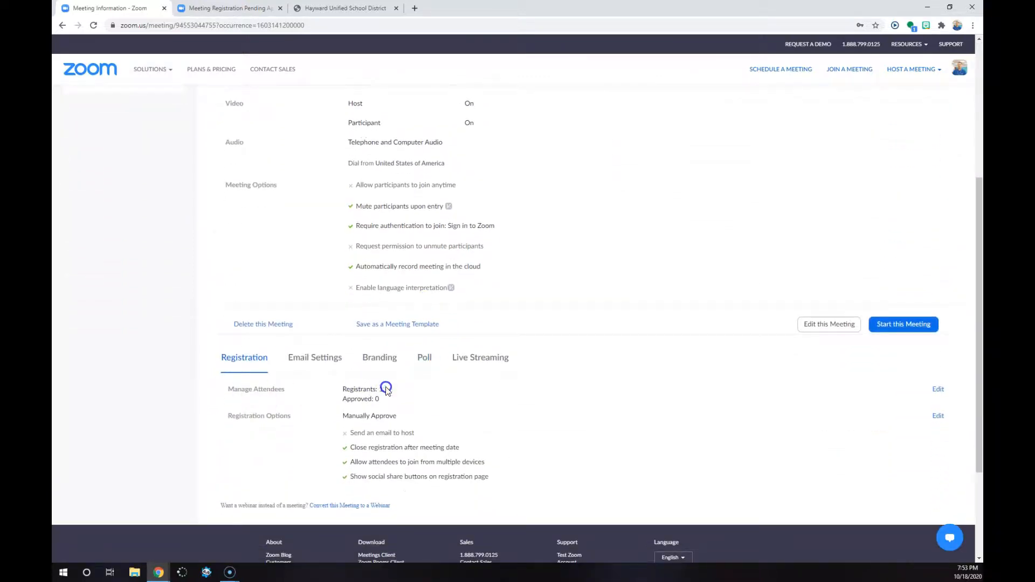
triple_click(384, 390)
click(438, 399)
click(550, 401)
click(939, 390)
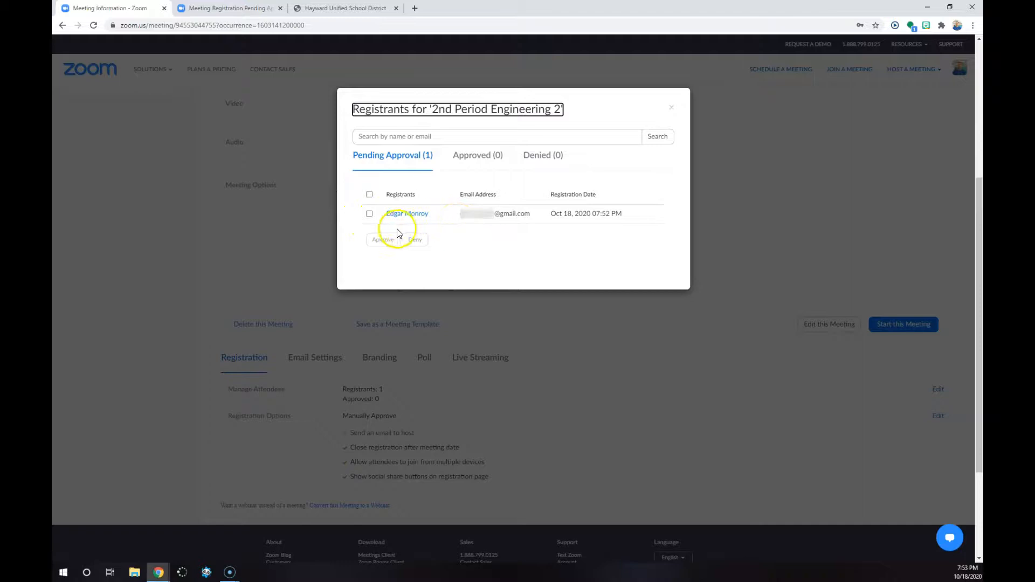
Approve the pending registrant for 2nd Period Engineering 2 and close the registrants list
click(370, 213)
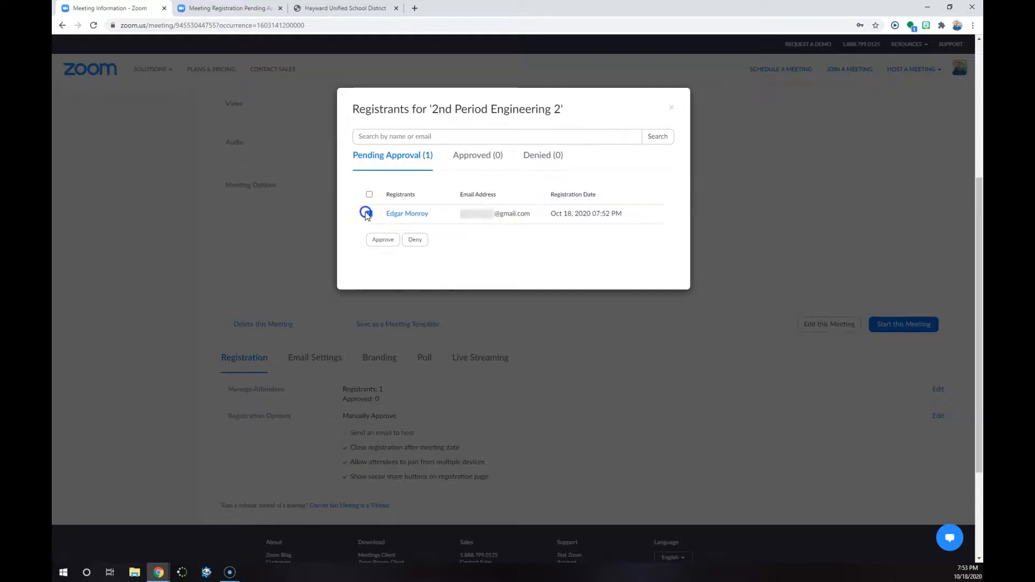
click(382, 240)
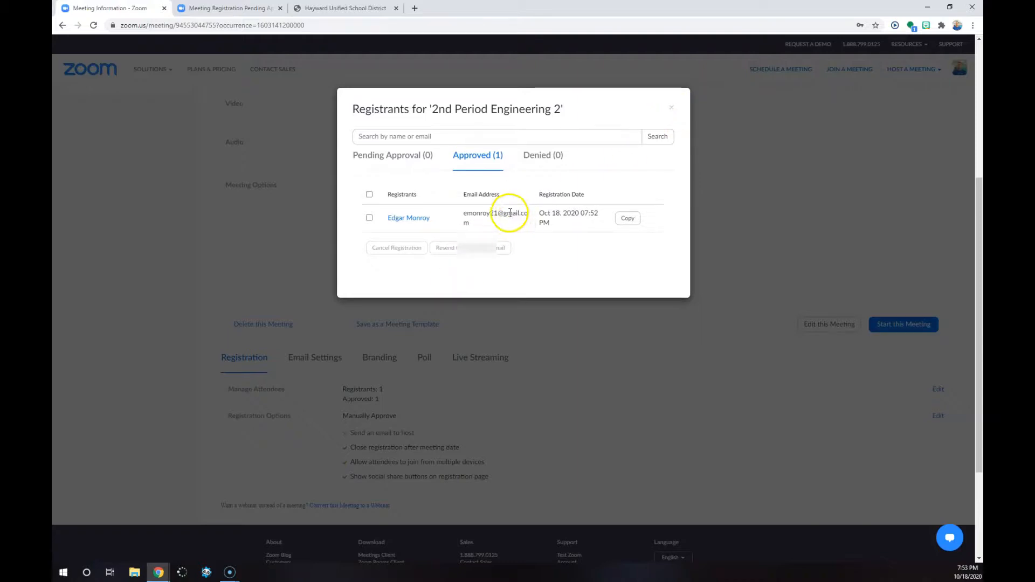
click(670, 108)
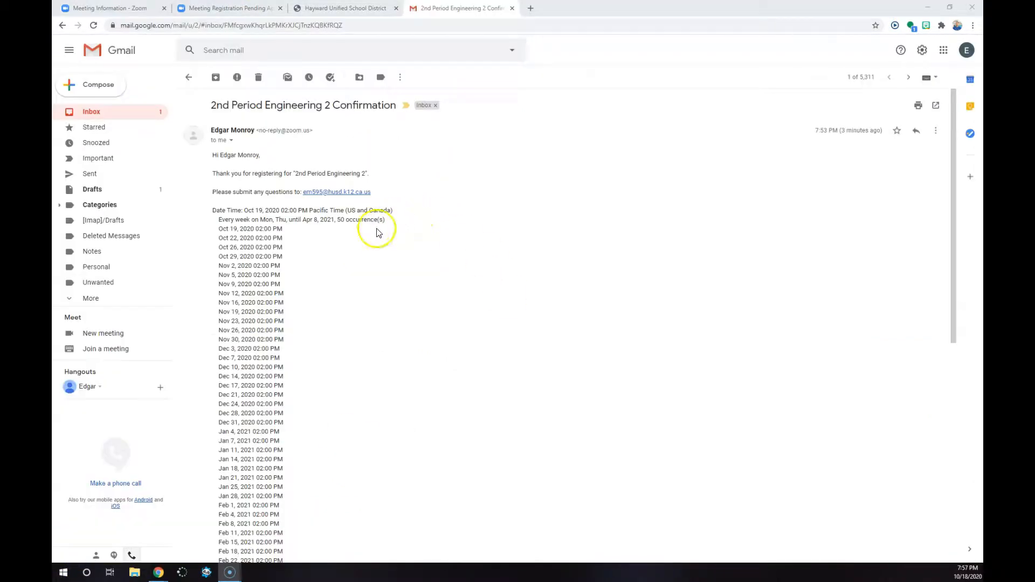
Examine the occurrence dates, join link and calendar links in the 2nd Period Engineering 2 confirmation email in Gmail
scroll(376, 235, down, 5)
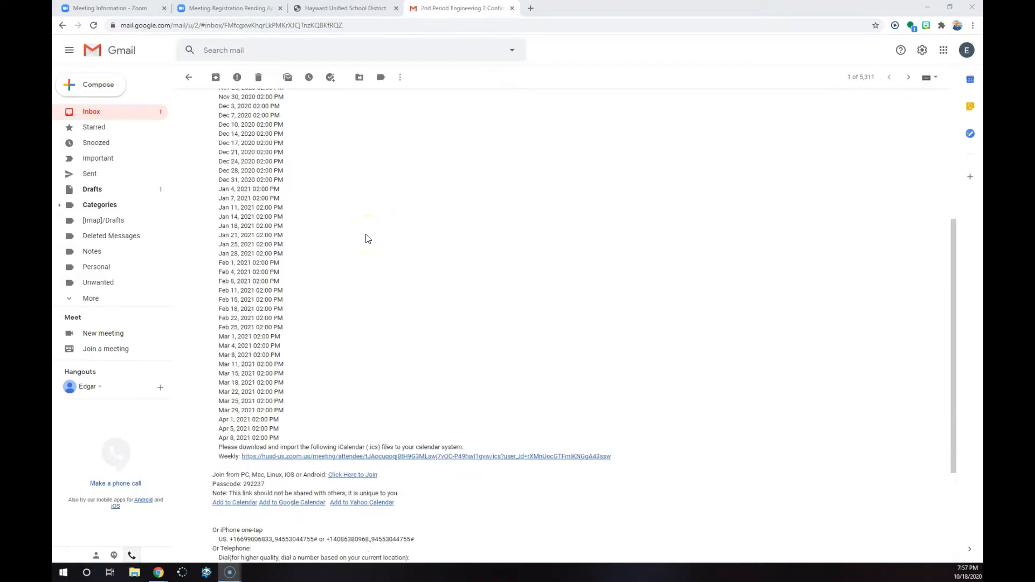
scroll(364, 247, down, 2)
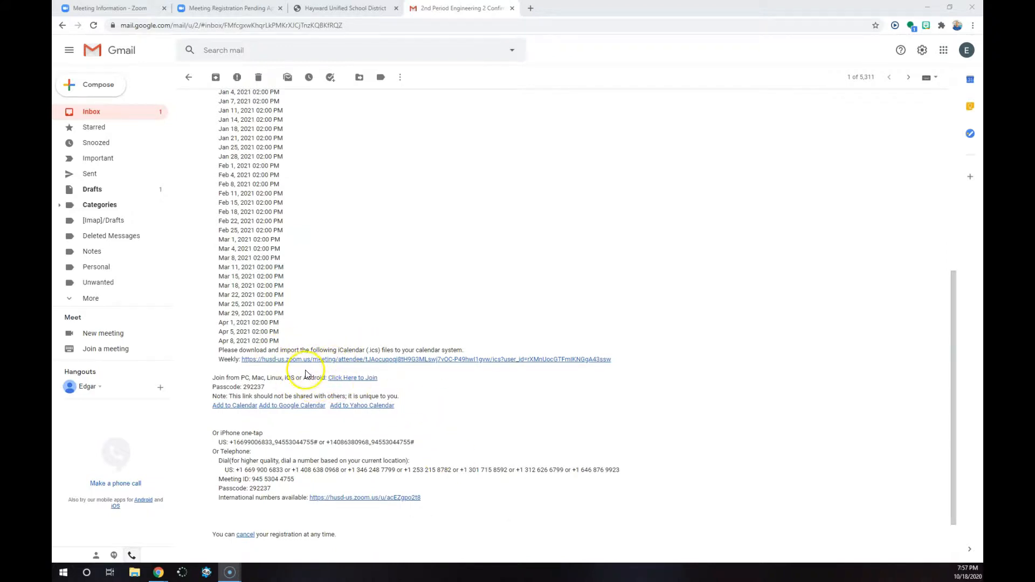
click(412, 381)
drag(411, 380, 337, 383)
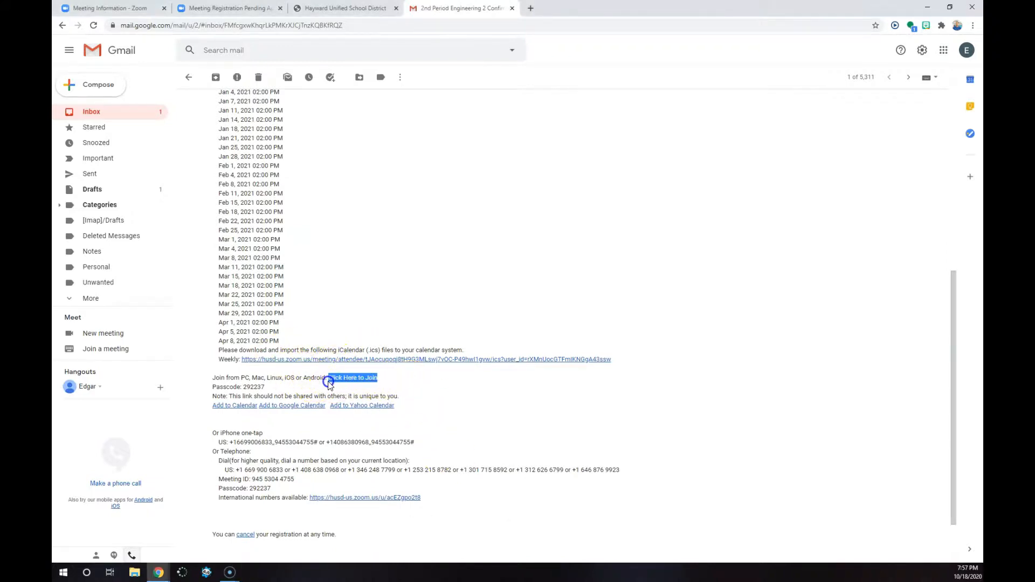
click(301, 438)
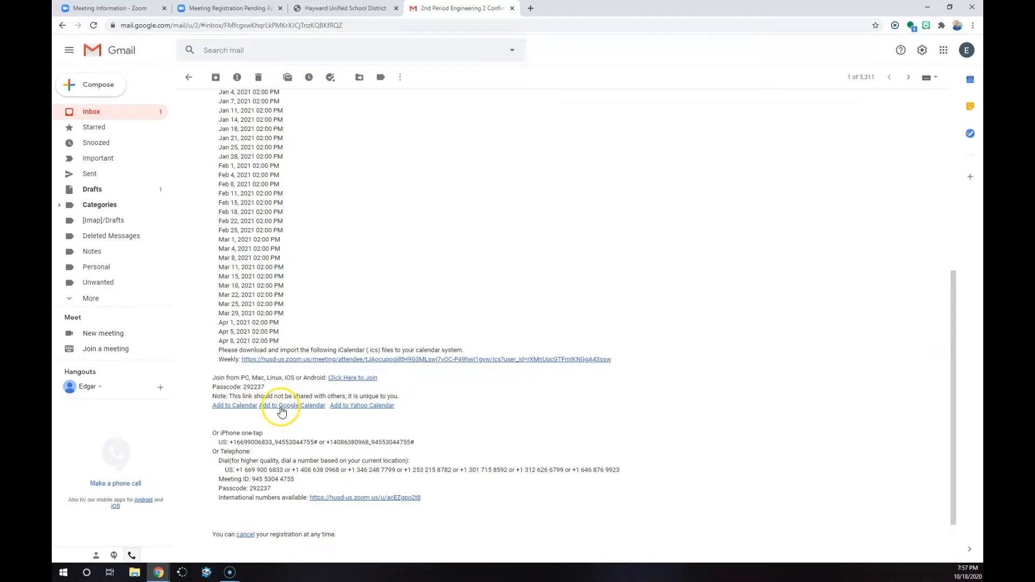
Add the recurring meeting to Google Calendar from the confirmation email and save the event
click(61, 568)
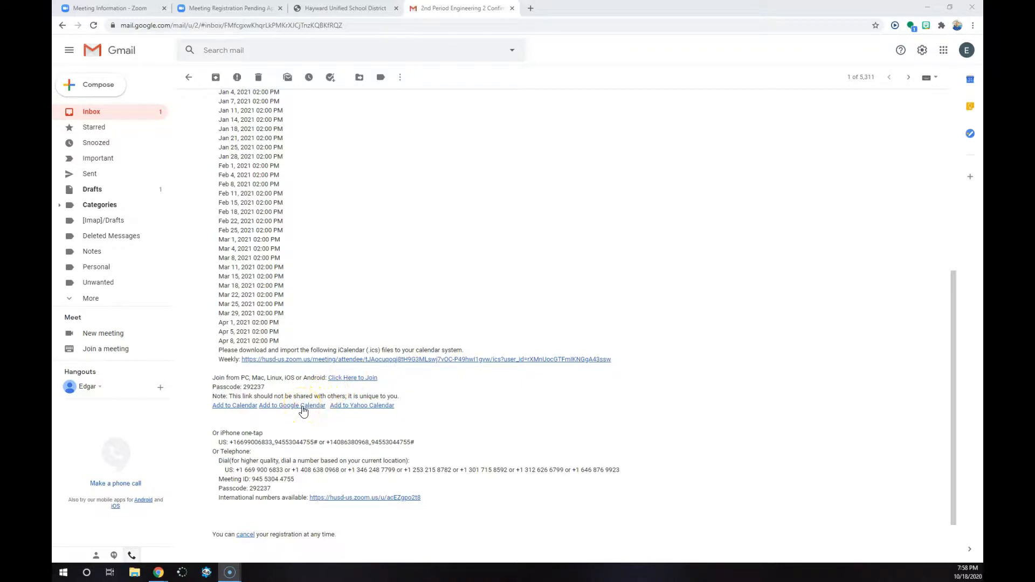
click(304, 411)
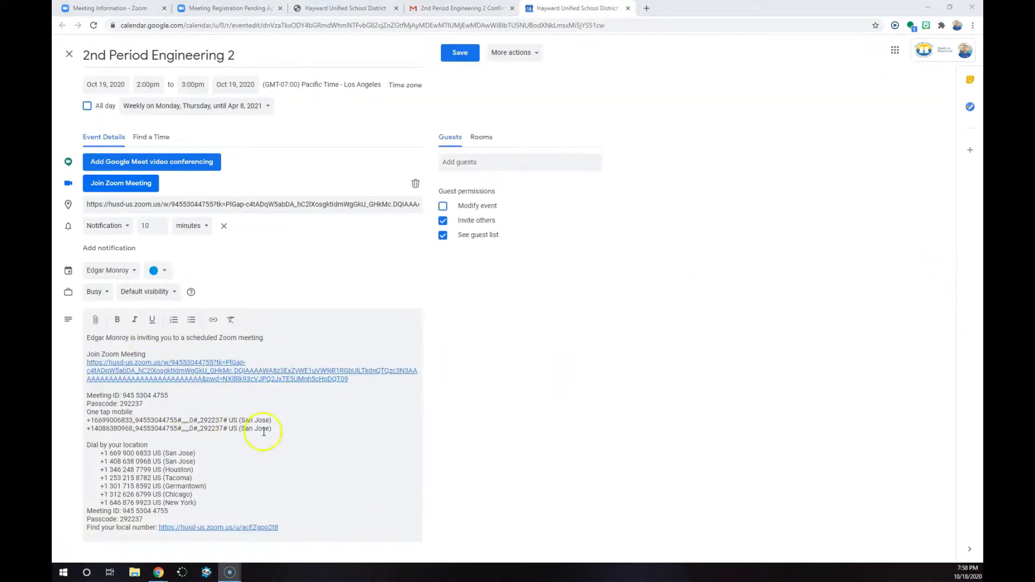
click(460, 57)
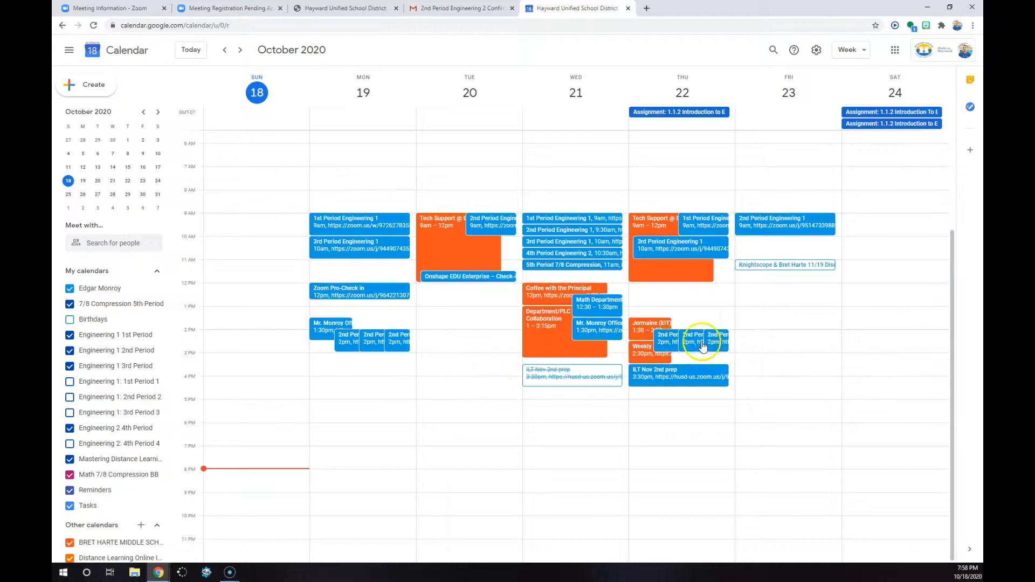
Inspect the details of the 2nd Period Engineering 2 event on Monday, October 19, and close them
click(396, 343)
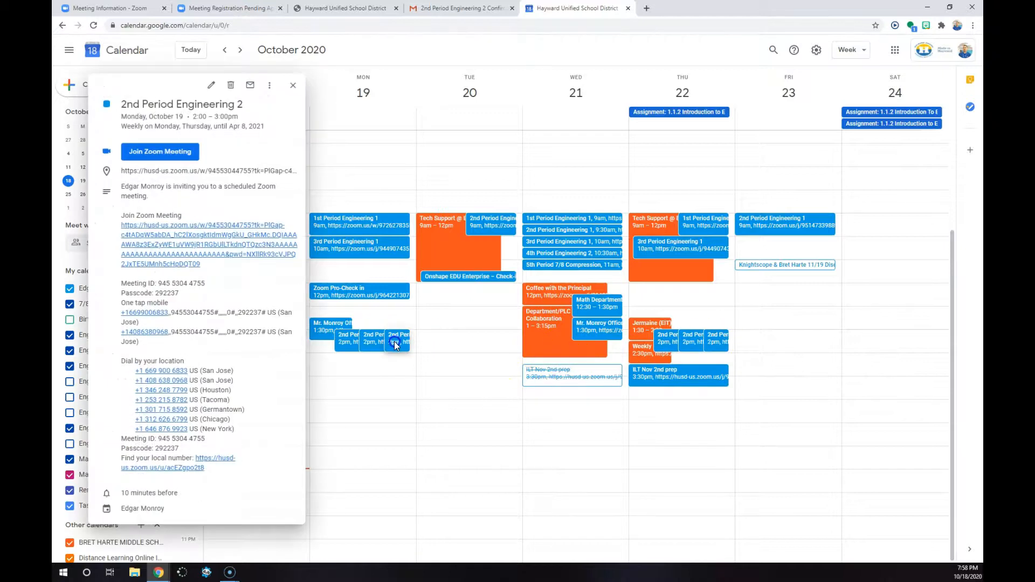
click(370, 350)
click(400, 346)
click(401, 347)
click(293, 85)
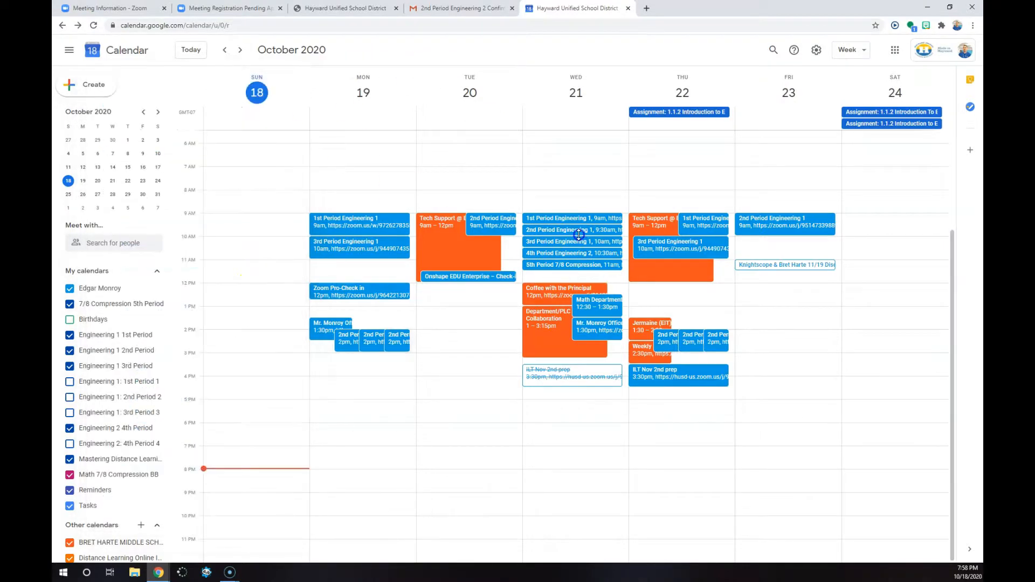
Inspect the details of the 1st, 2nd and 3rd Period Engineering 1 events on Wednesday, October 21, closing each one
click(545, 218)
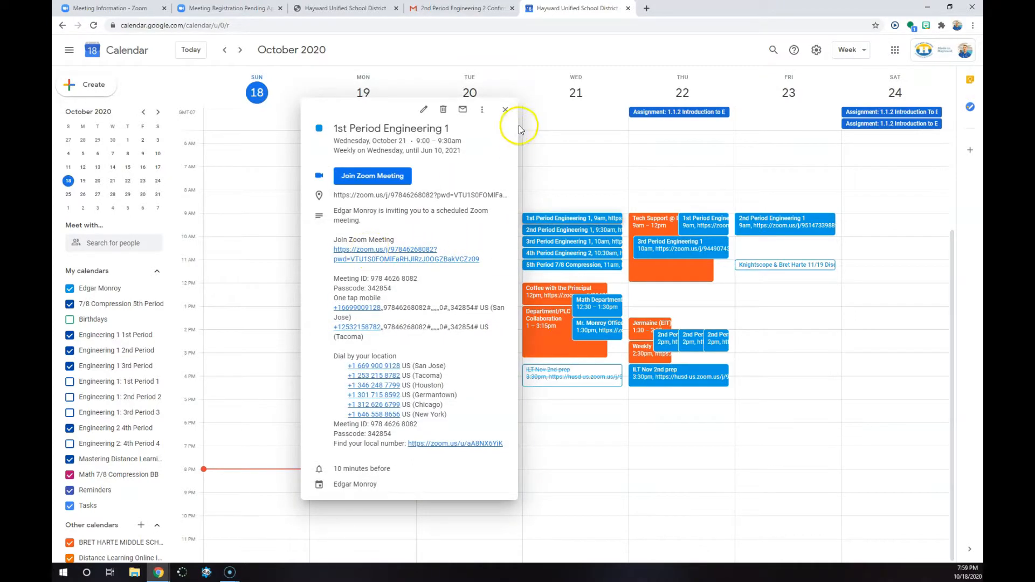
click(511, 111)
click(564, 229)
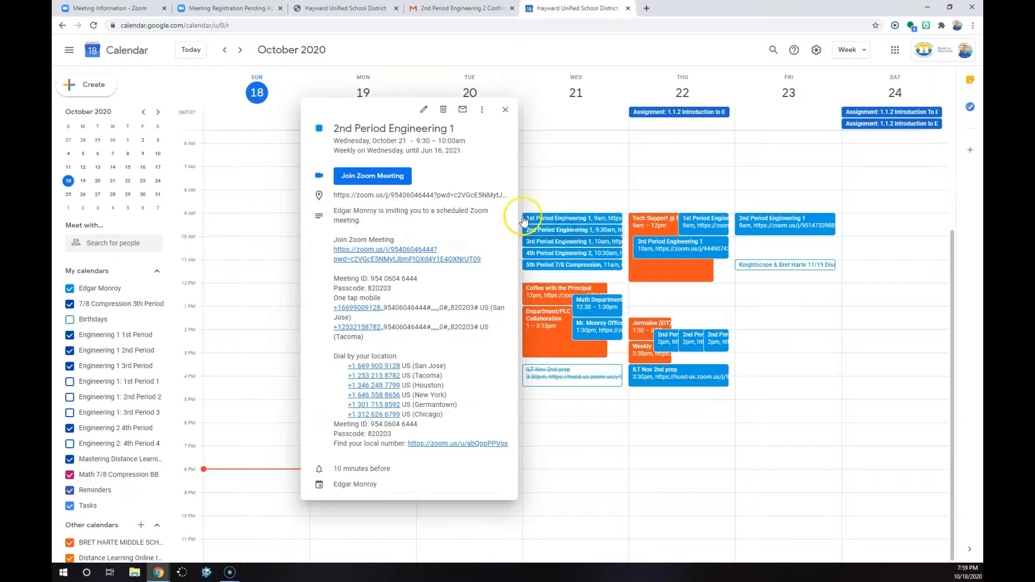
click(505, 114)
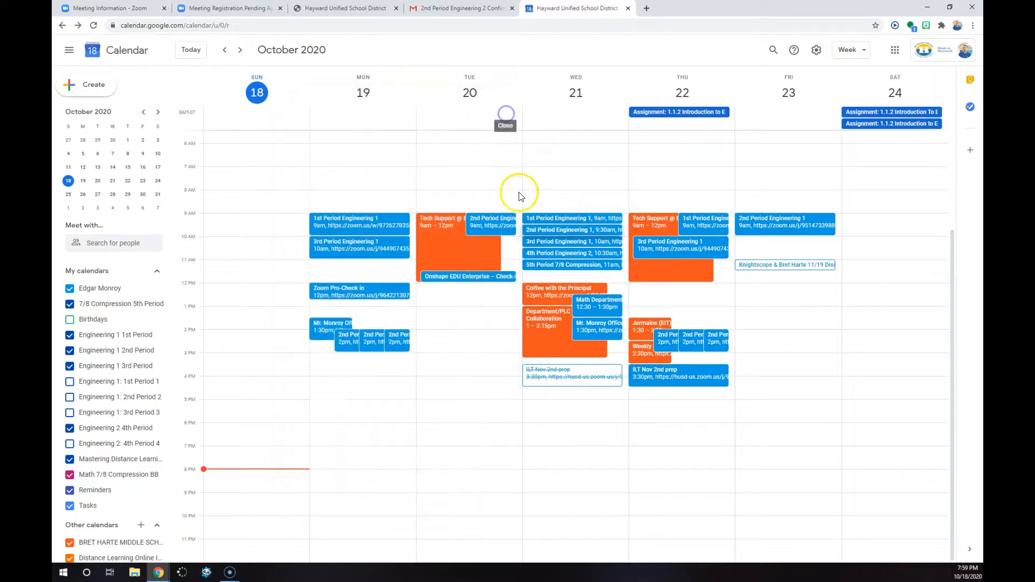
click(538, 241)
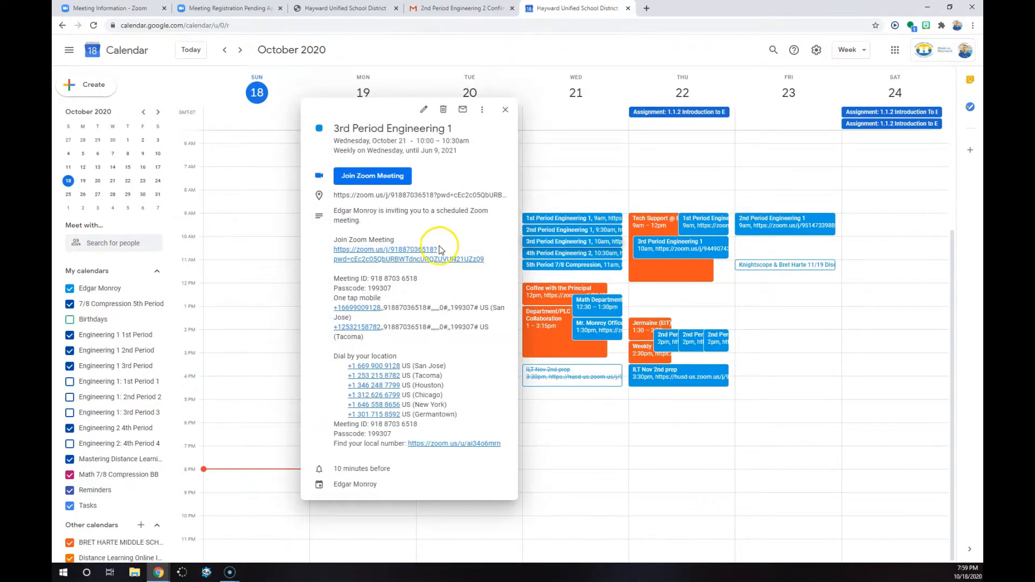
click(506, 111)
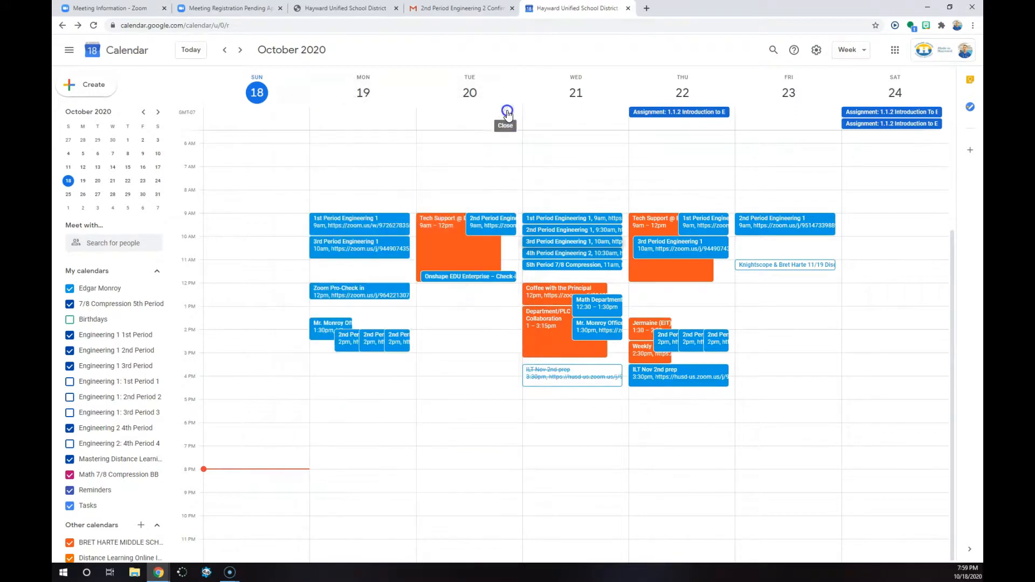
Recheck the Wednesday 1st Period Engineering 1 event and view Thursday's Tech Support @ BH event, closing their details
click(555, 220)
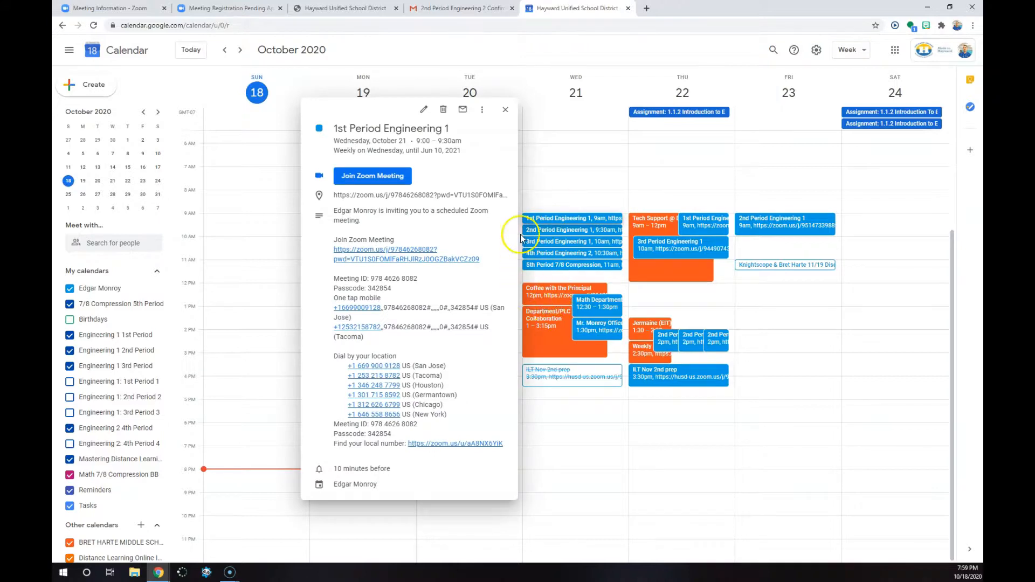
click(505, 111)
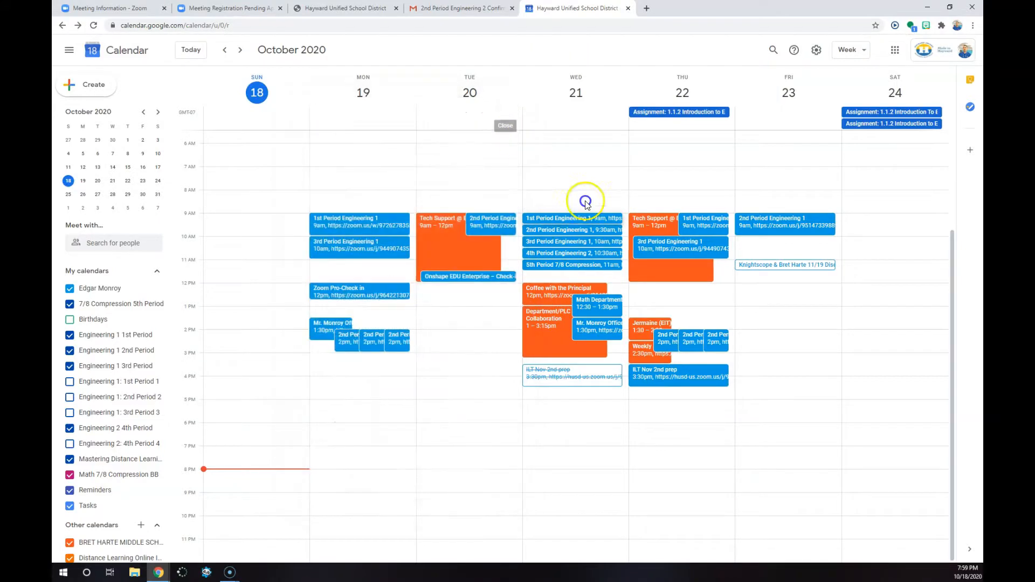
click(646, 222)
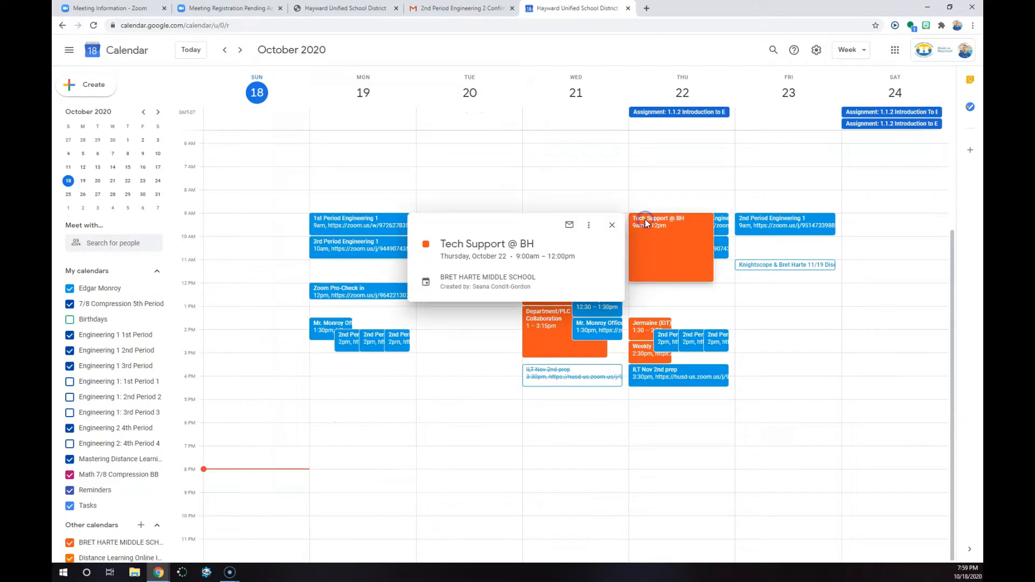
click(627, 228)
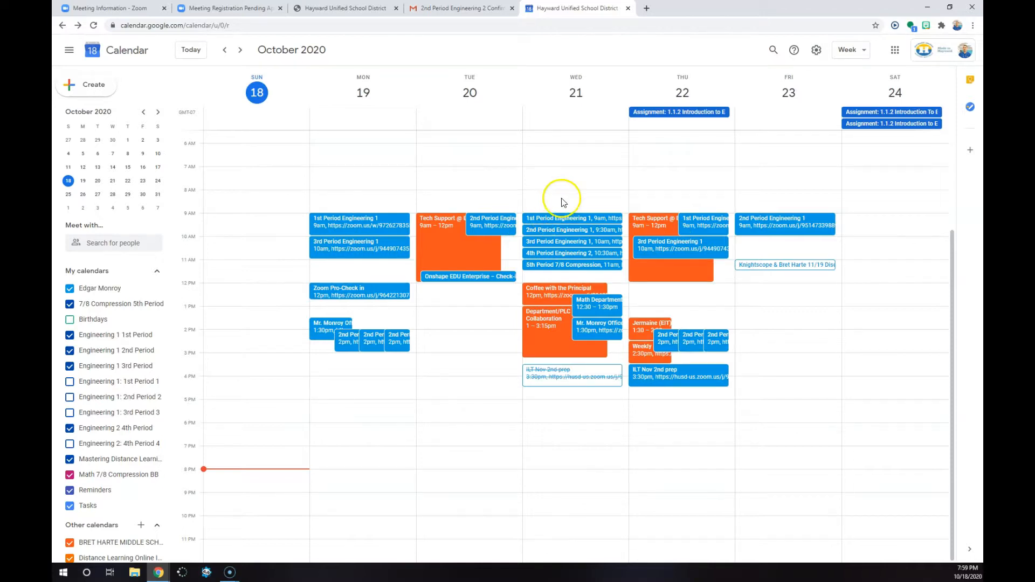
click(573, 221)
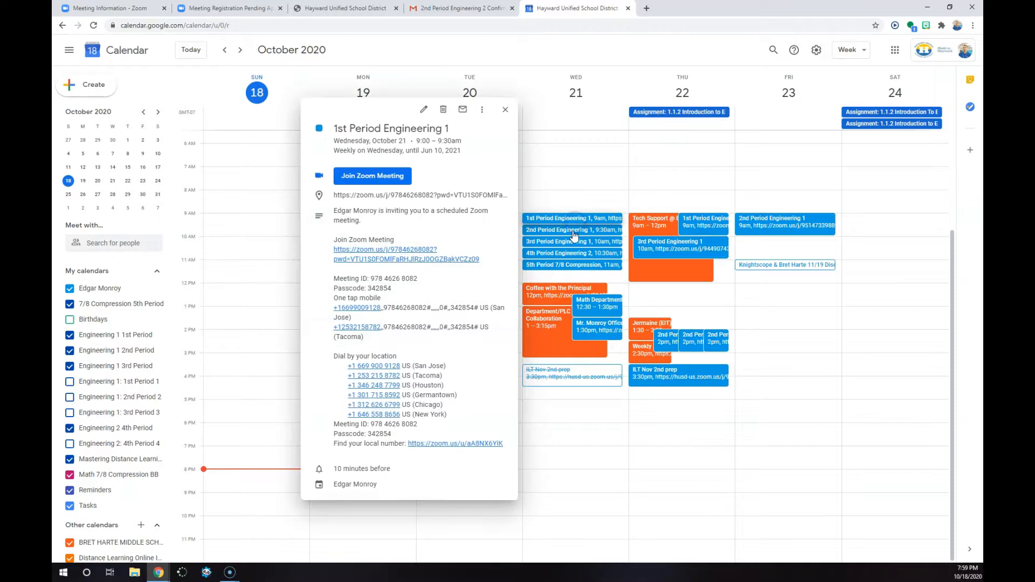
click(505, 109)
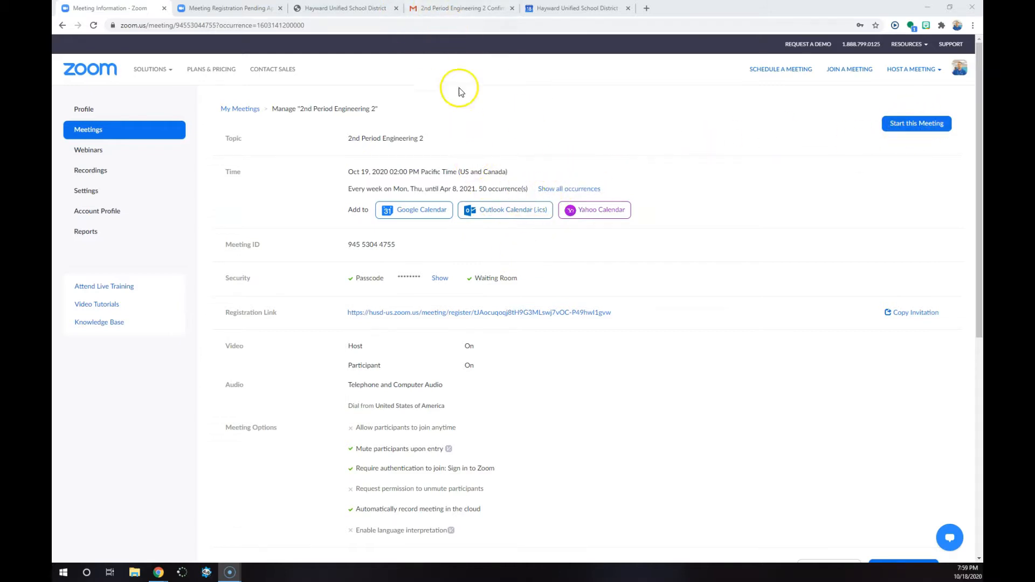
Revisit Gmail and Google Calendar, return to the Zoom meeting page and examine its registrant counts and registration approval option
click(454, 8)
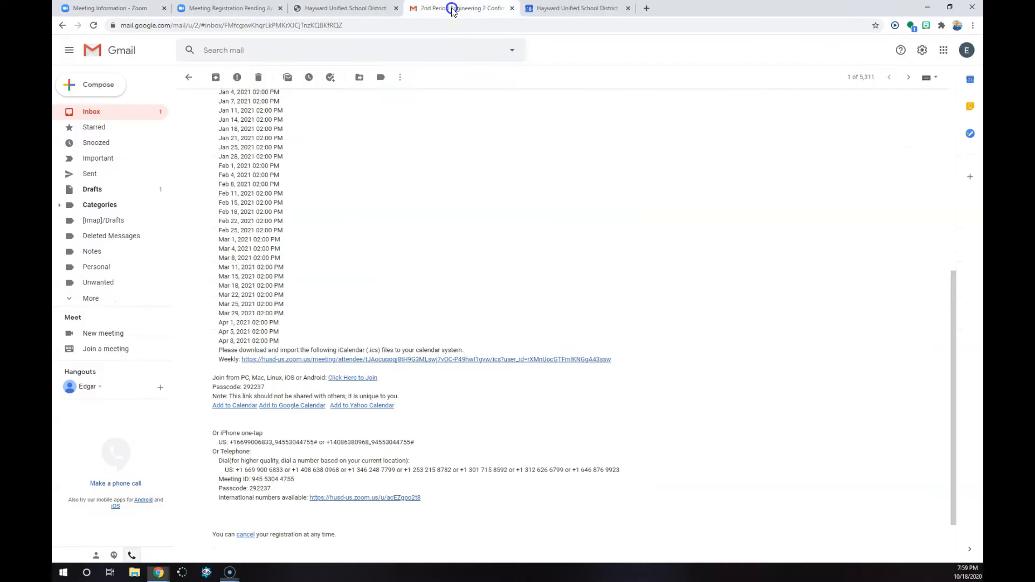
click(567, 8)
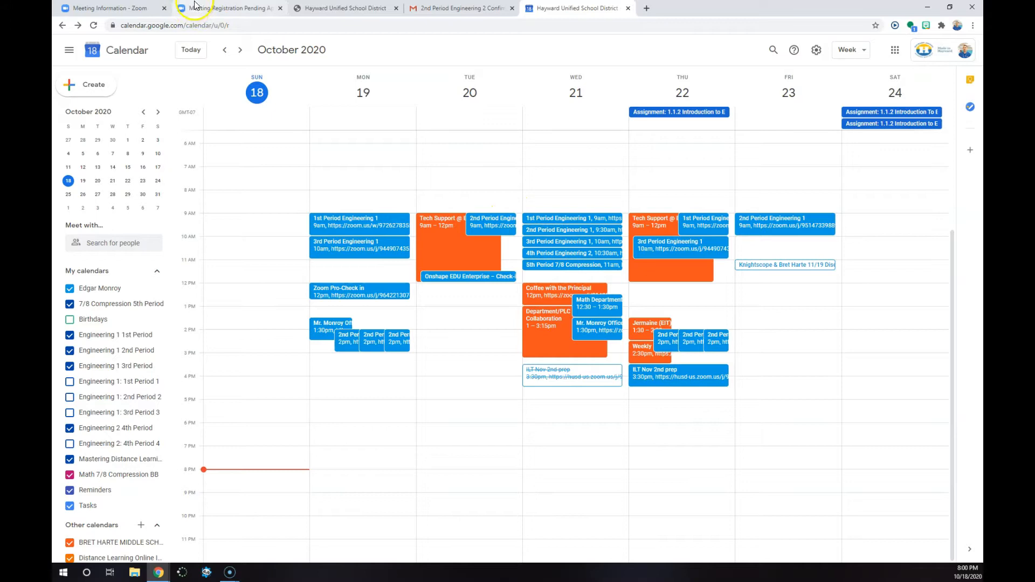
click(124, 5)
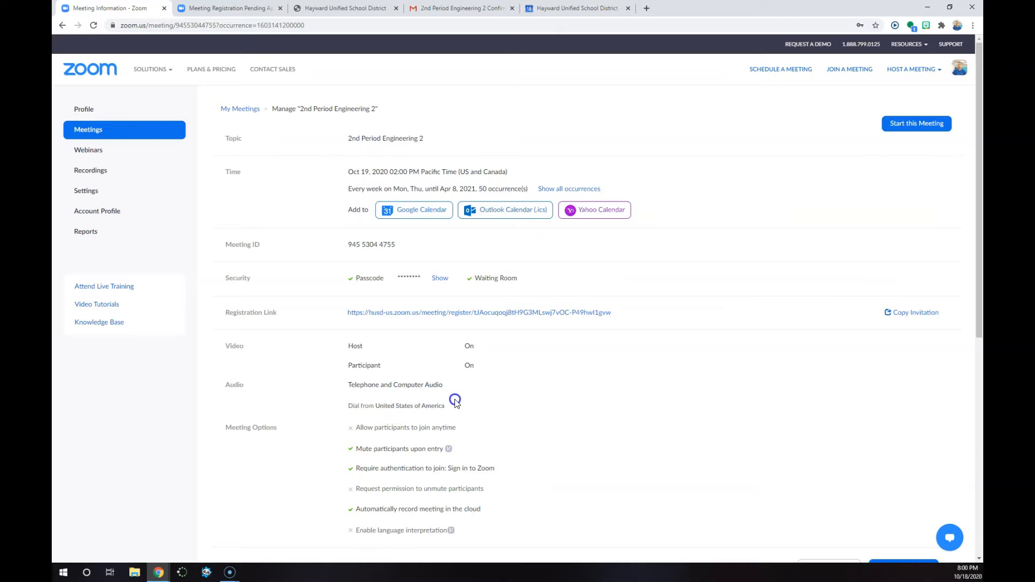
scroll(454, 401, down, 3)
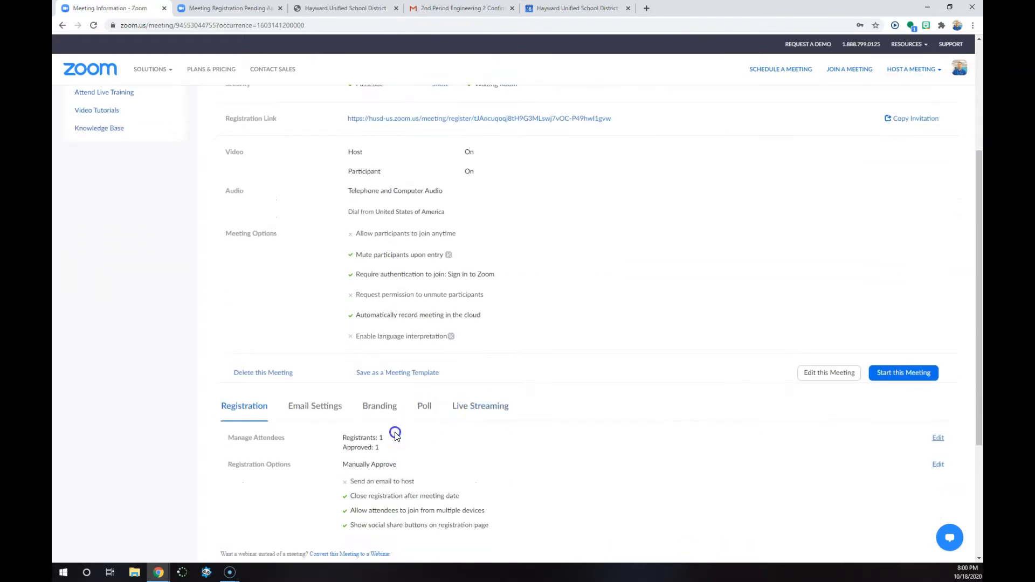
scroll(393, 432, down, 1)
drag(343, 389, 362, 389)
click(385, 390)
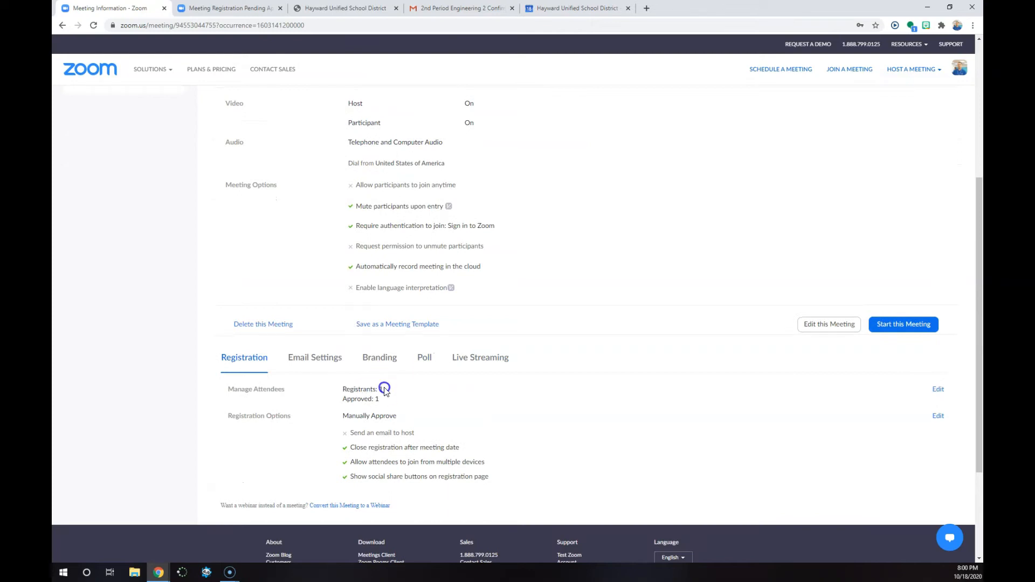
triple_click(384, 390)
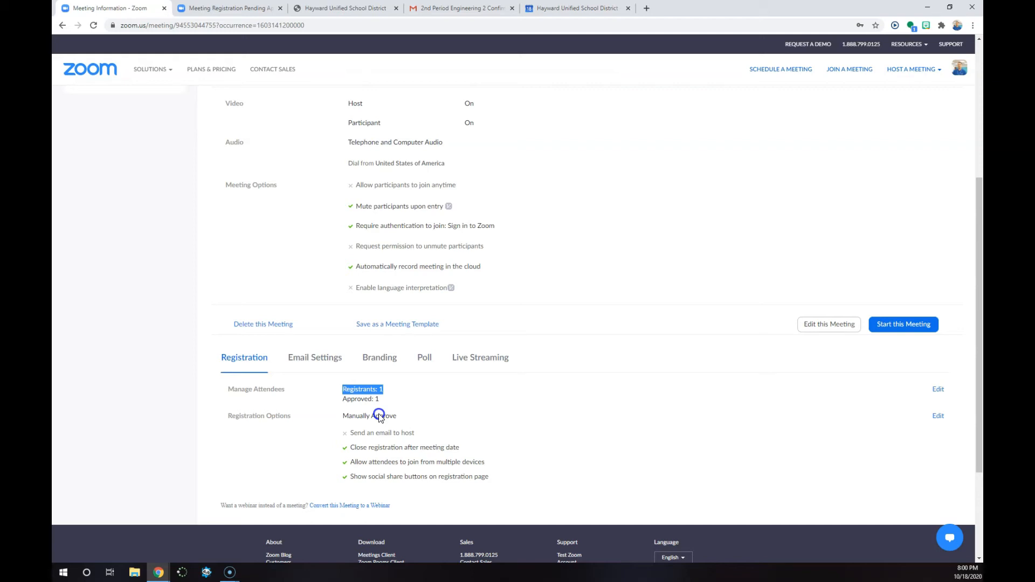
drag(411, 420, 322, 421)
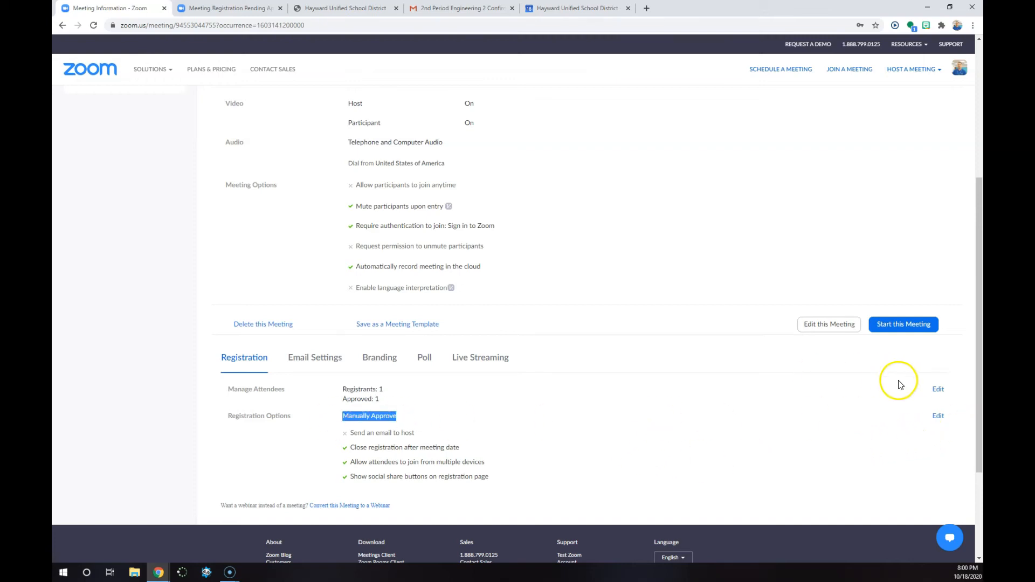
View the approved registrants for 2nd Period Engineering 2 and close the list
click(938, 392)
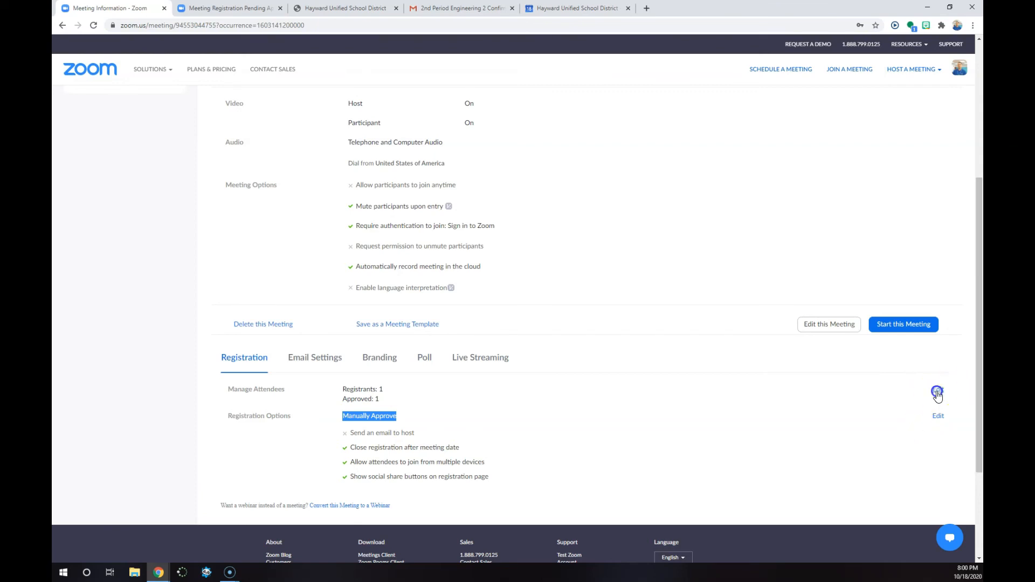
click(477, 156)
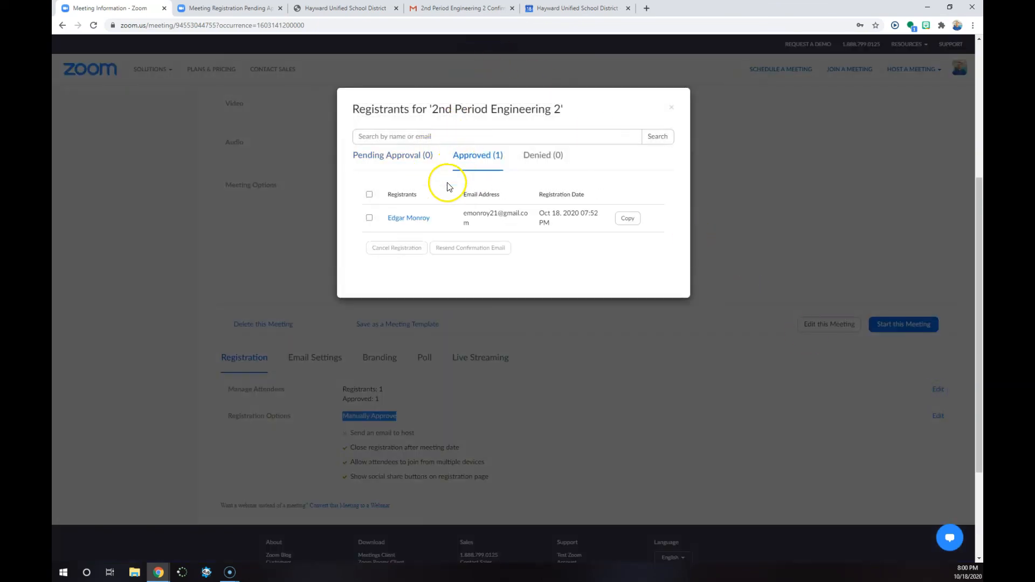
click(671, 108)
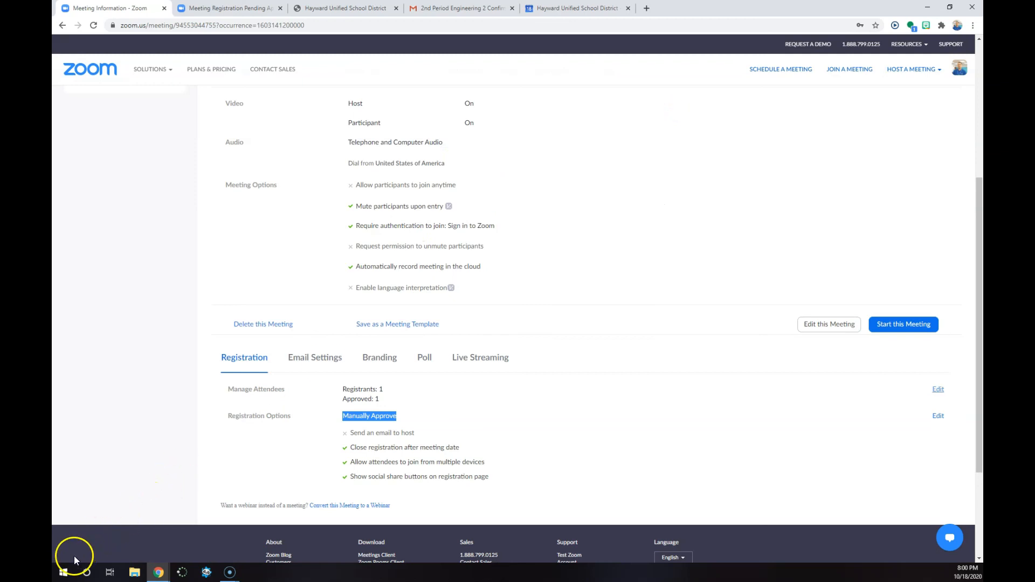